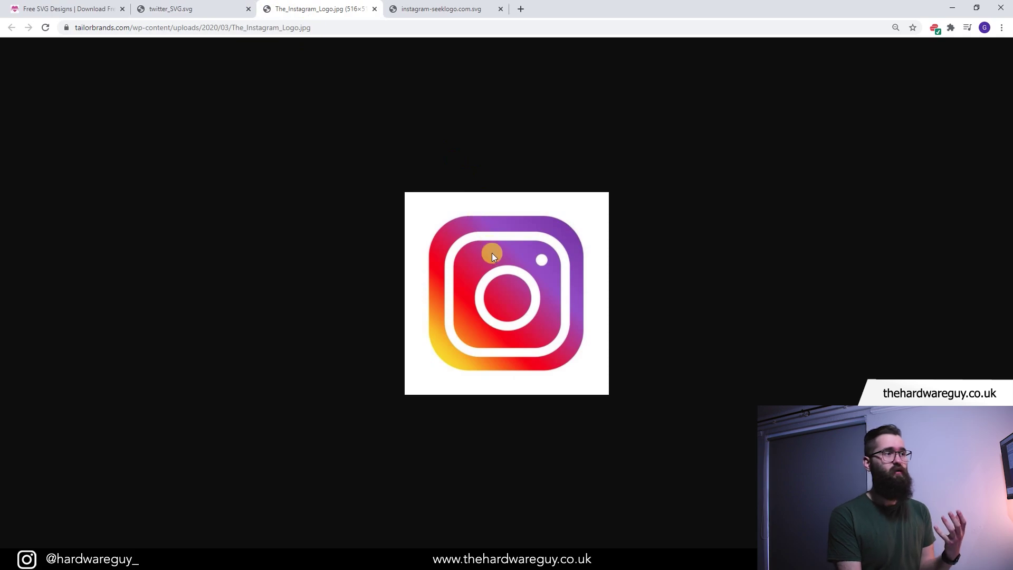
Step: Switch Chrome to the instagram-seeklogo.com.svg tab and zoom in and out on the outline logo
scroll(497, 272, "up", 4, "ctrl")
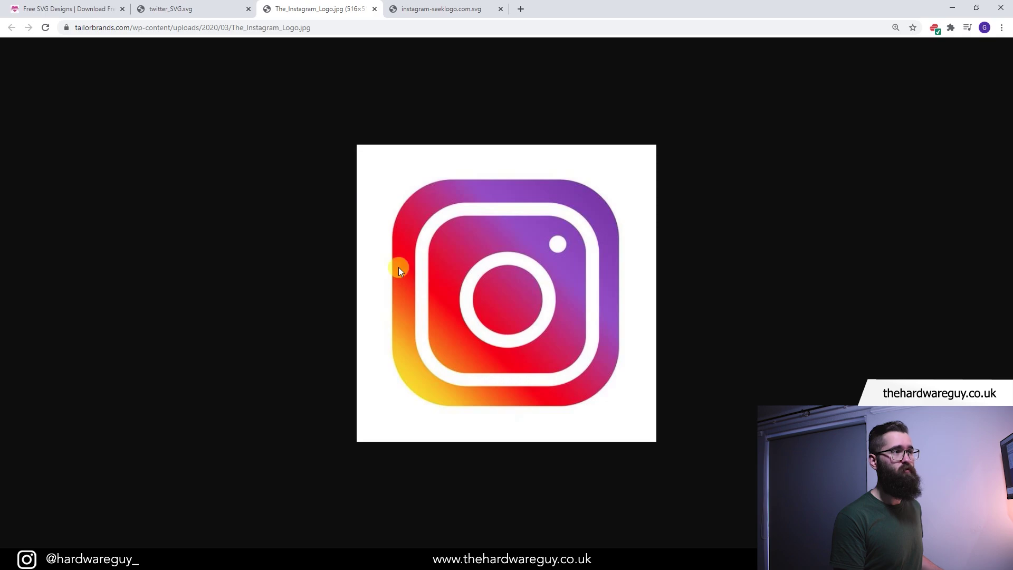
scroll(398, 267, "up", 6, "ctrl")
scroll(356, 331, "down", 1)
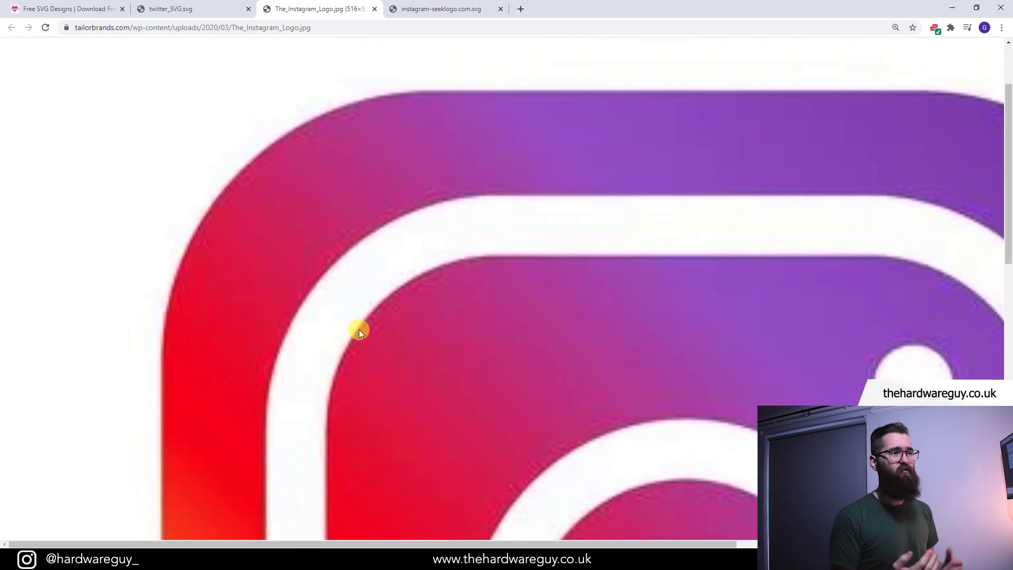
scroll(359, 329, "down", 7, "ctrl")
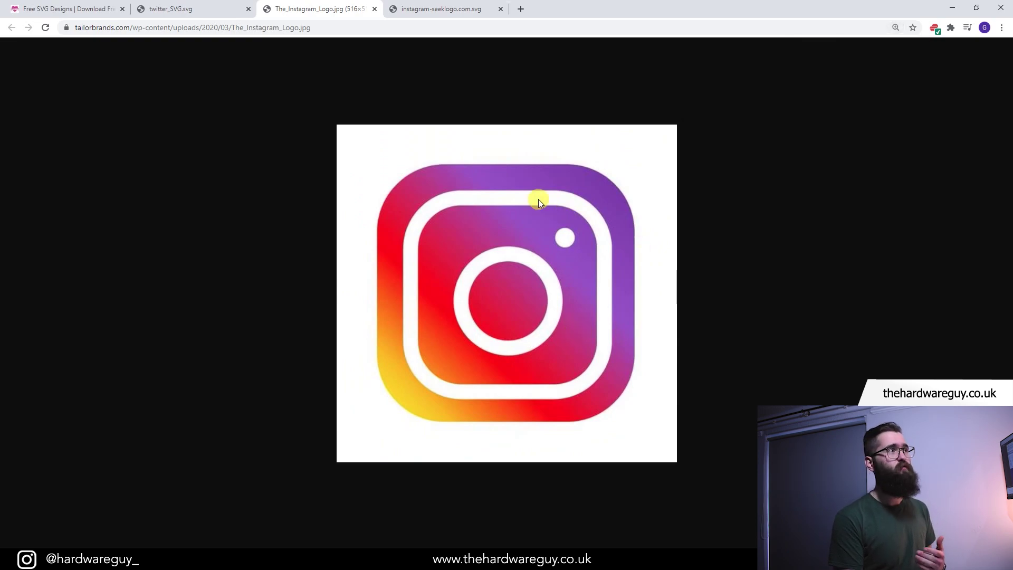
left_click(457, 8)
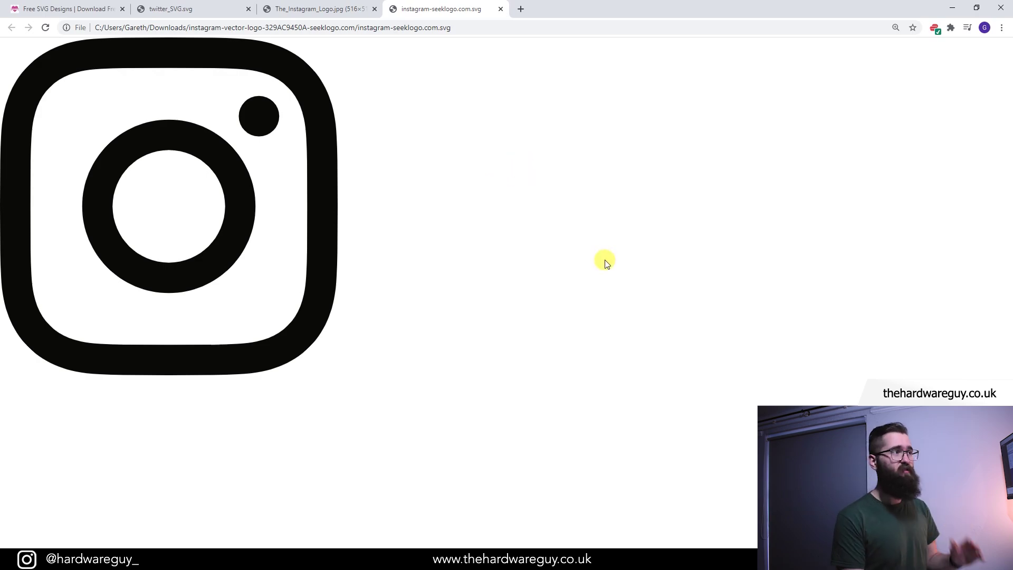
scroll(307, 111, "up", 3, "ctrl")
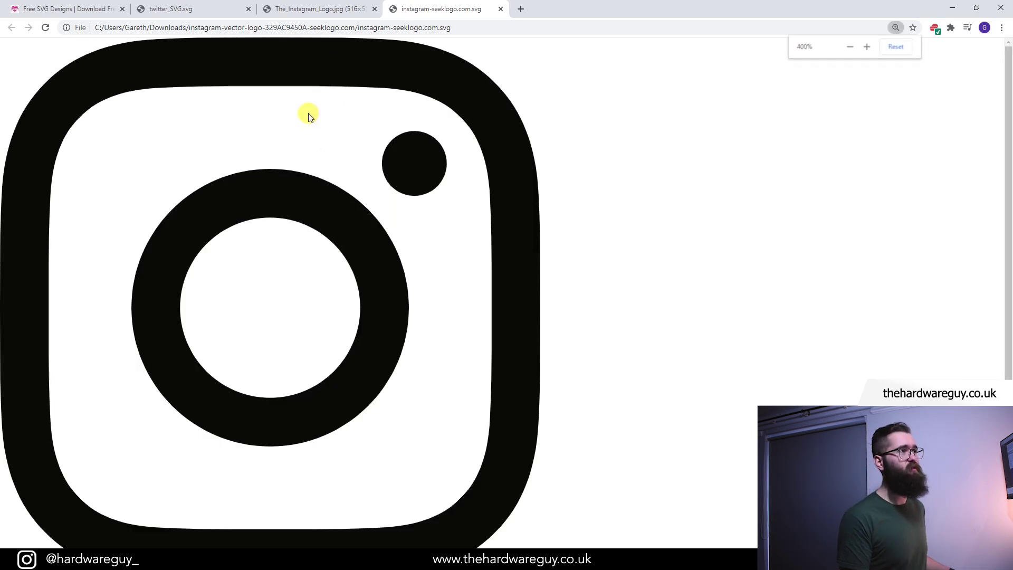
scroll(355, 318, "down", 12, "ctrl")
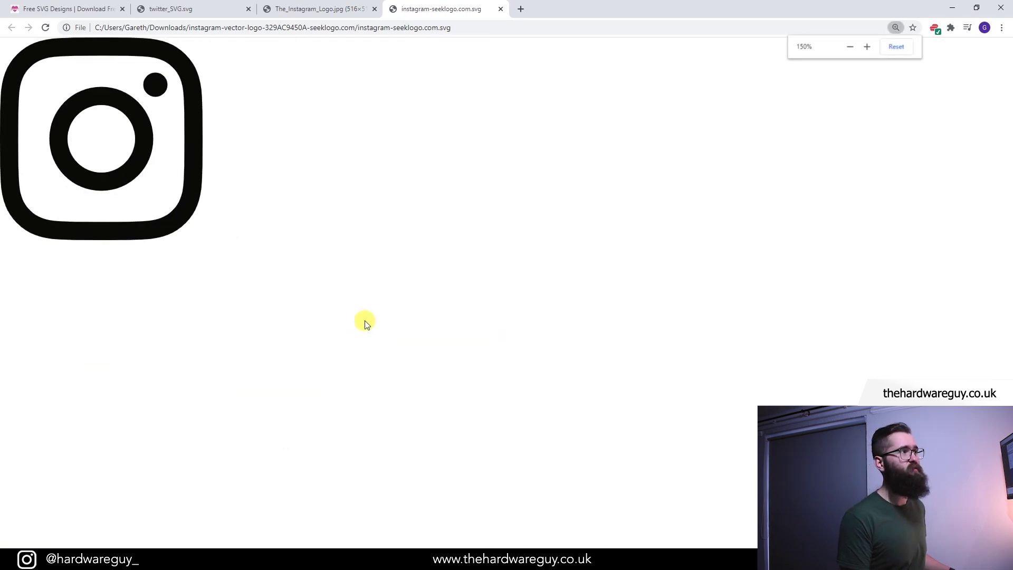
scroll(43, 103, "up", 12, "ctrl")
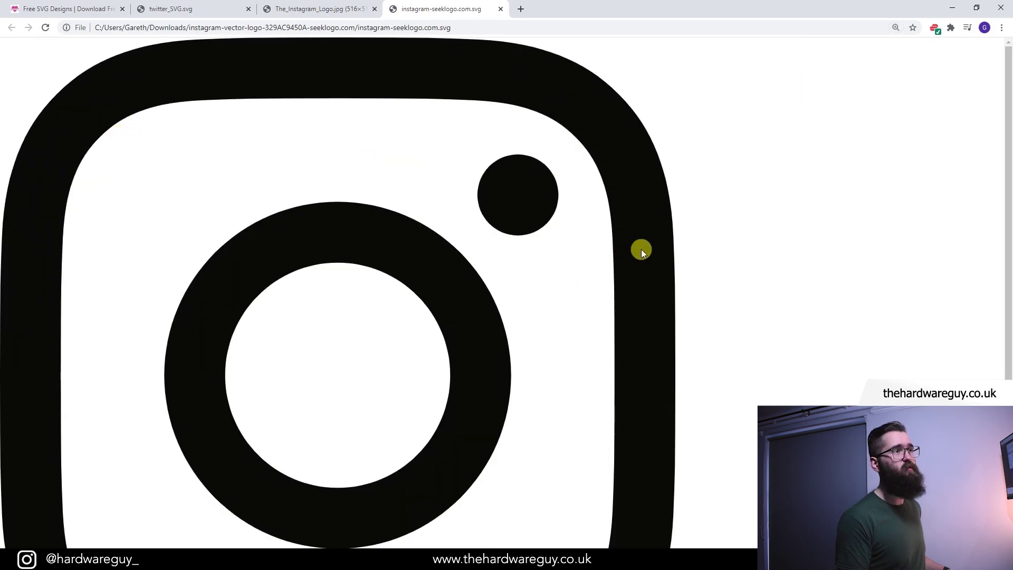
scroll(628, 242, "up", 2, "ctrl")
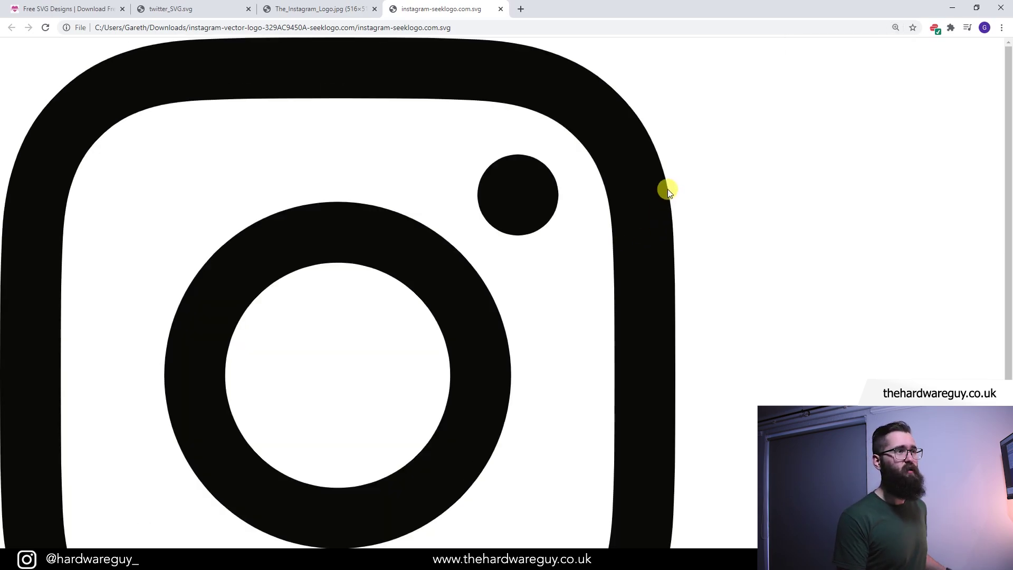
scroll(671, 238, "down", 4, "ctrl")
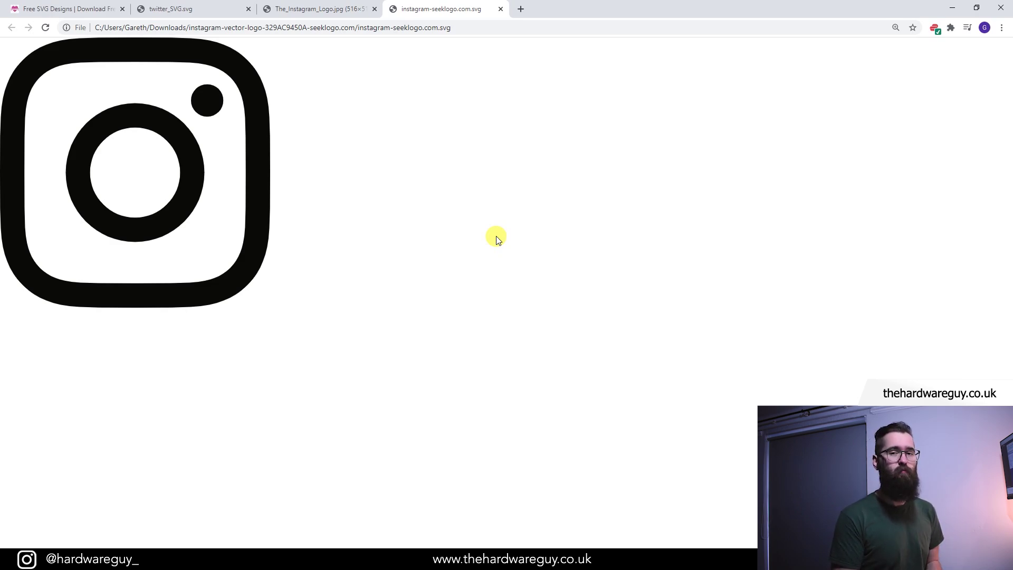
Step: Go from the twitter_SVG.svg tab to Free SVG Designs and scroll through its free designs
left_click(157, 7)
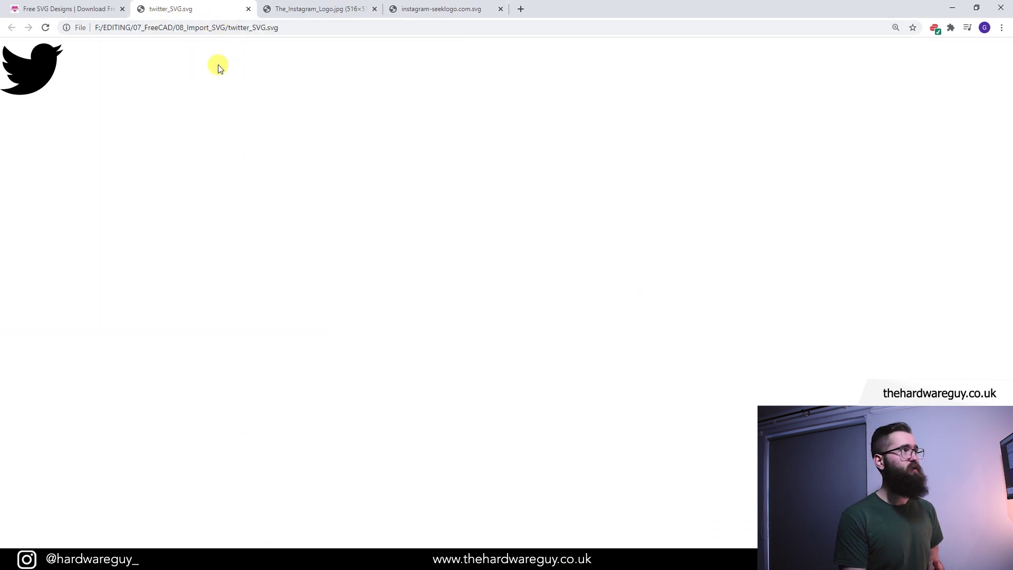
left_click(103, 5)
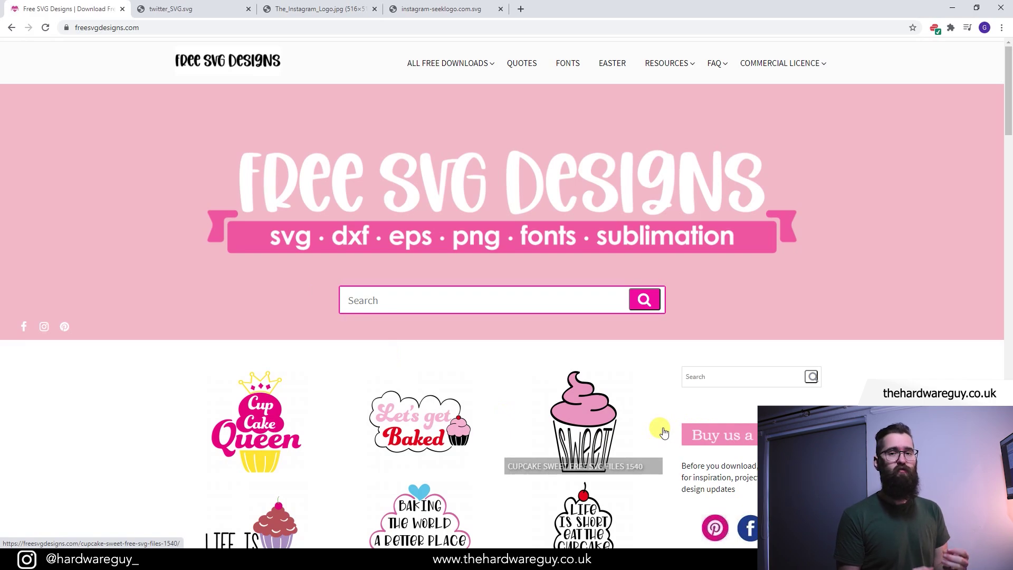
mouse_move(805, 68)
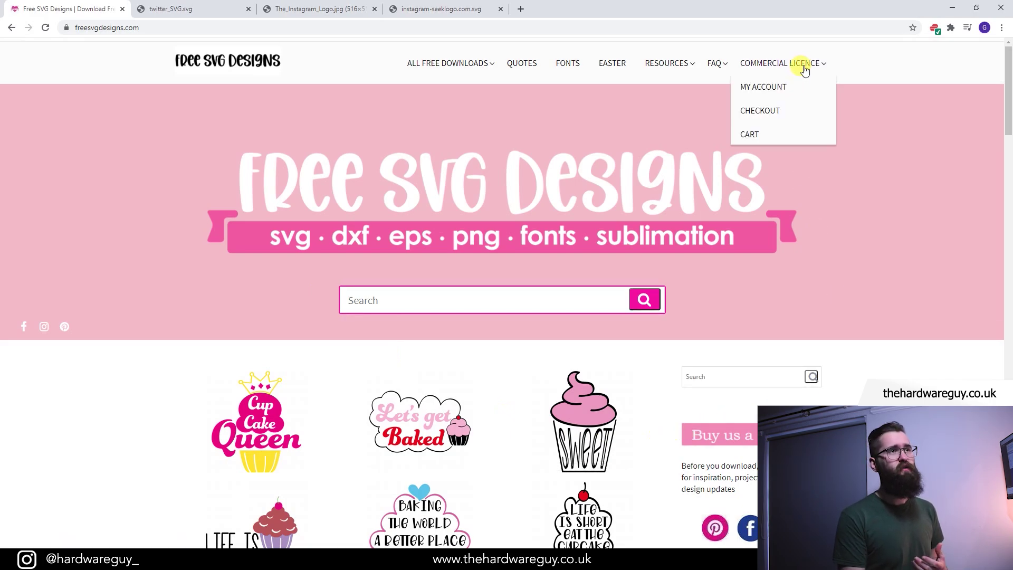
scroll(765, 377, "down", 4)
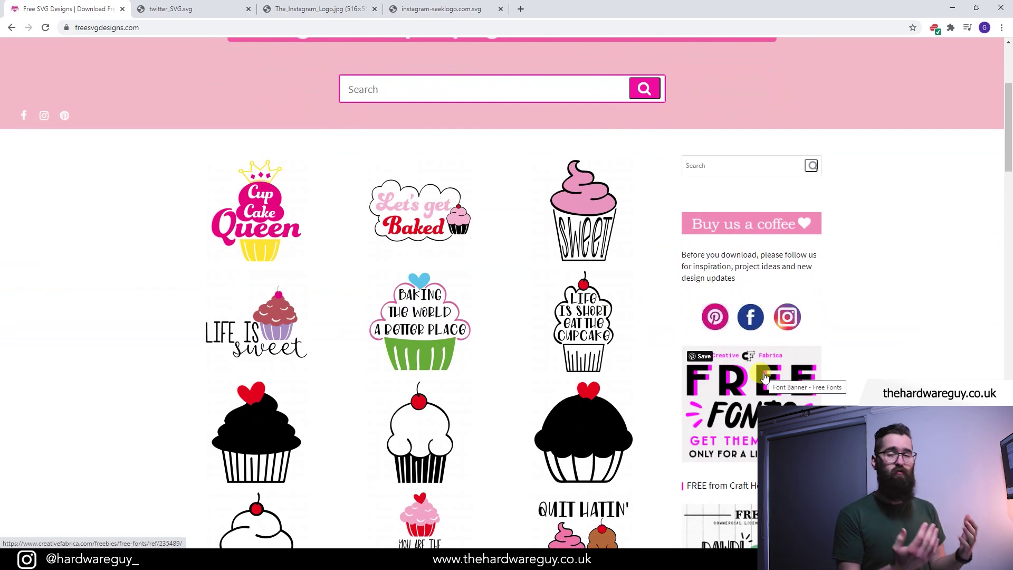
scroll(535, 394, "up", 4)
scroll(535, 394, "down", 8)
scroll(538, 405, "down", 1)
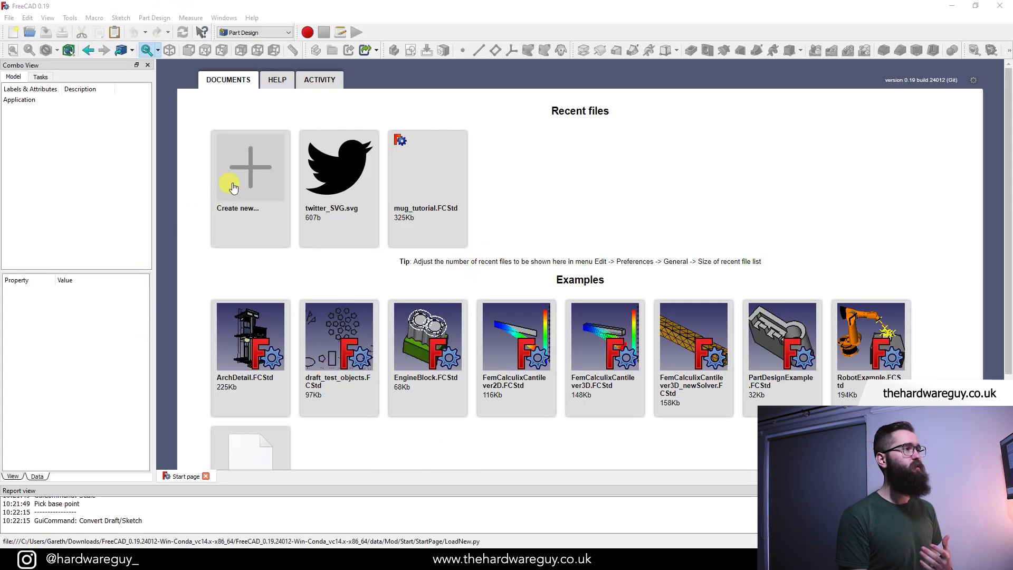
Step: Create a new FreeCAD document holding a Part with a Body inside it
left_click(234, 187)
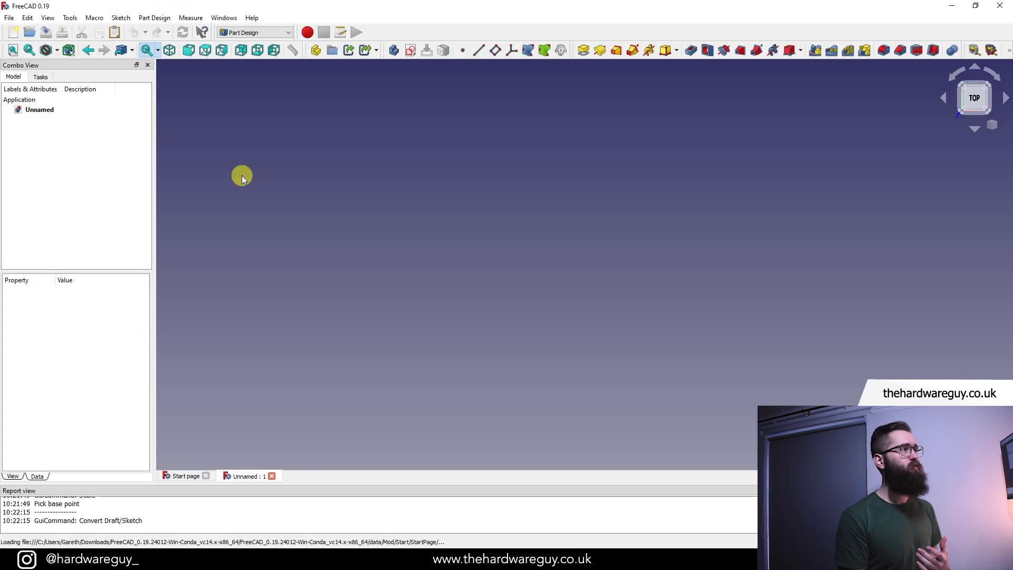
left_click(315, 53)
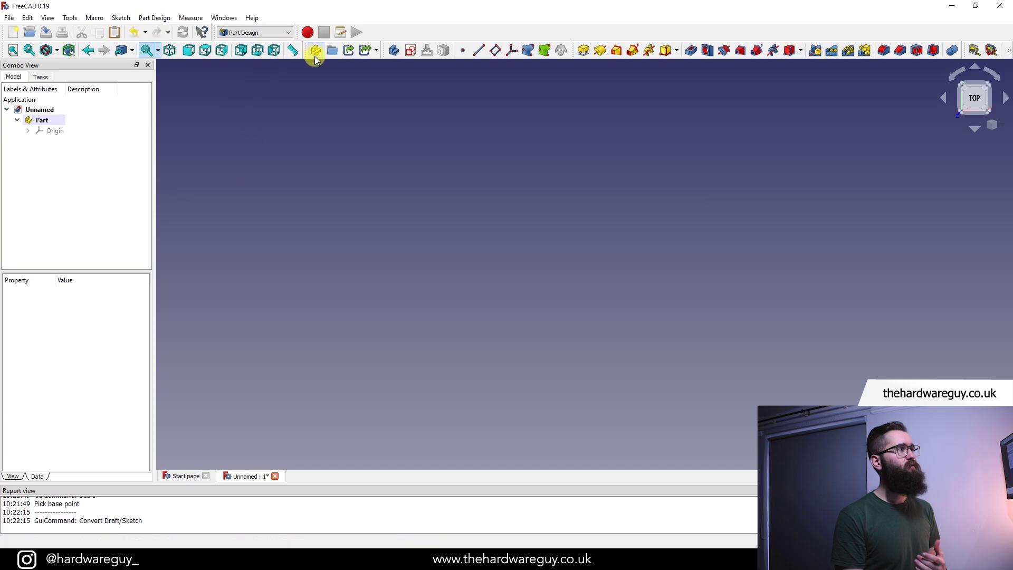
left_click(394, 50)
Step: Save the document as svg_tutorial and bring up the File Import dialog
left_click(9, 18)
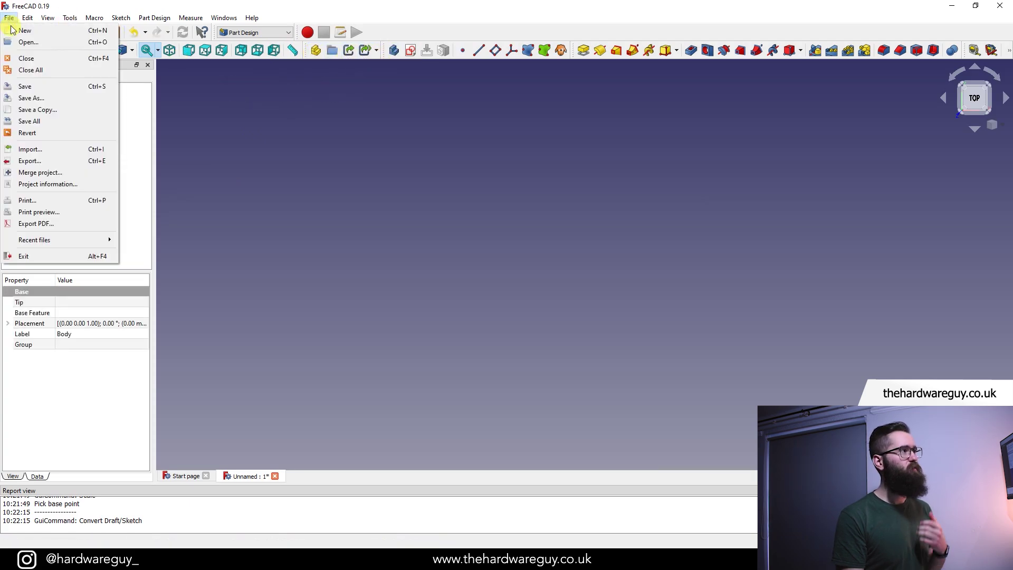
left_click(36, 89)
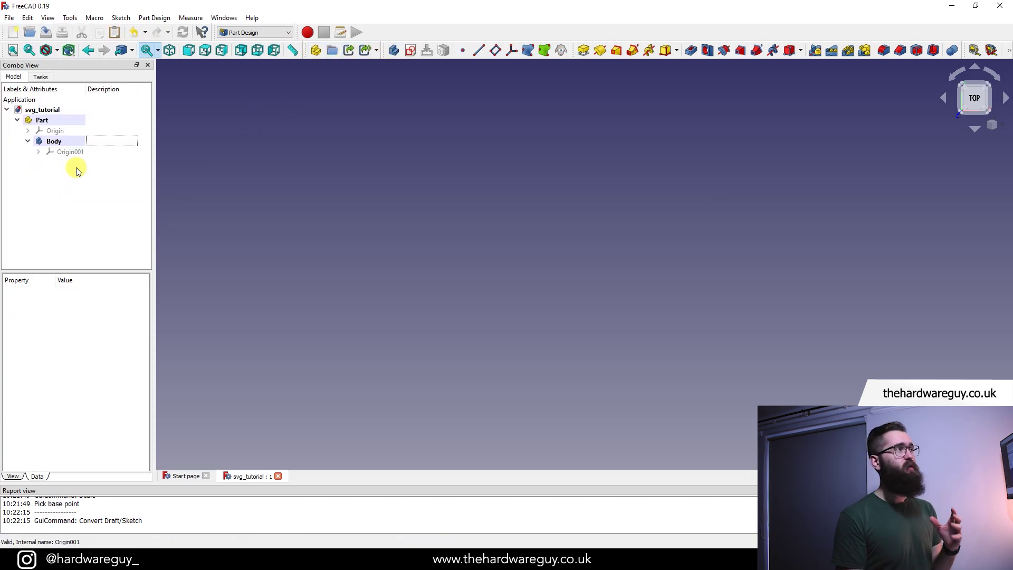
left_click(9, 17)
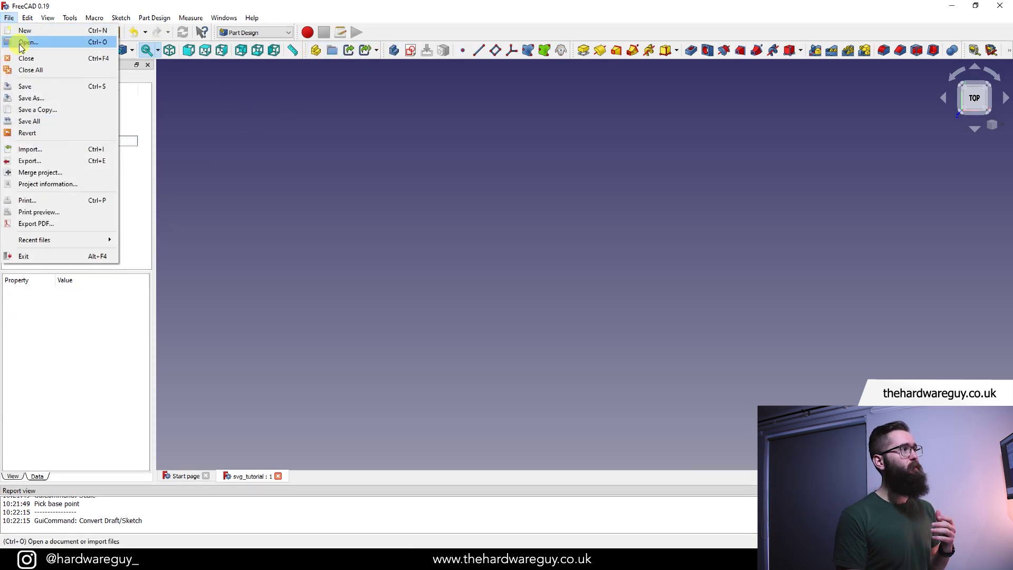
left_click(45, 149)
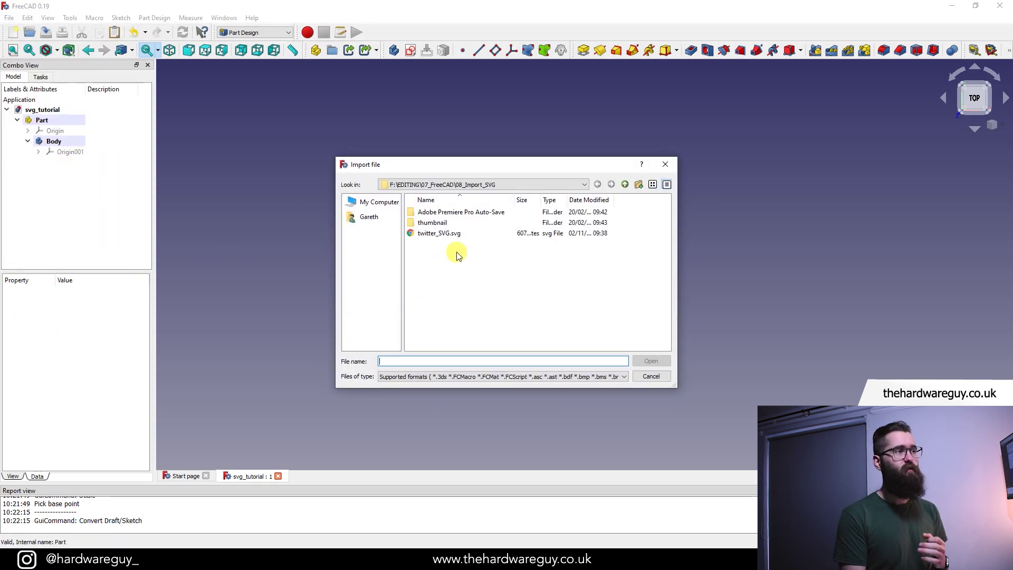
Step: Import twitter_SVG.svg as geometry (importSVG), adding the bird outline as a Path
left_click(475, 234)
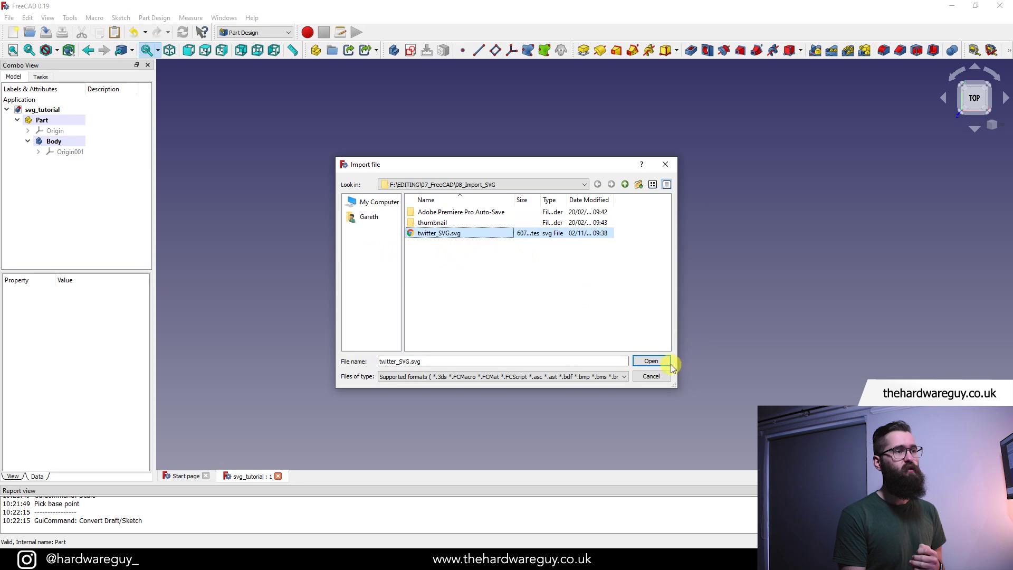
left_click(652, 362)
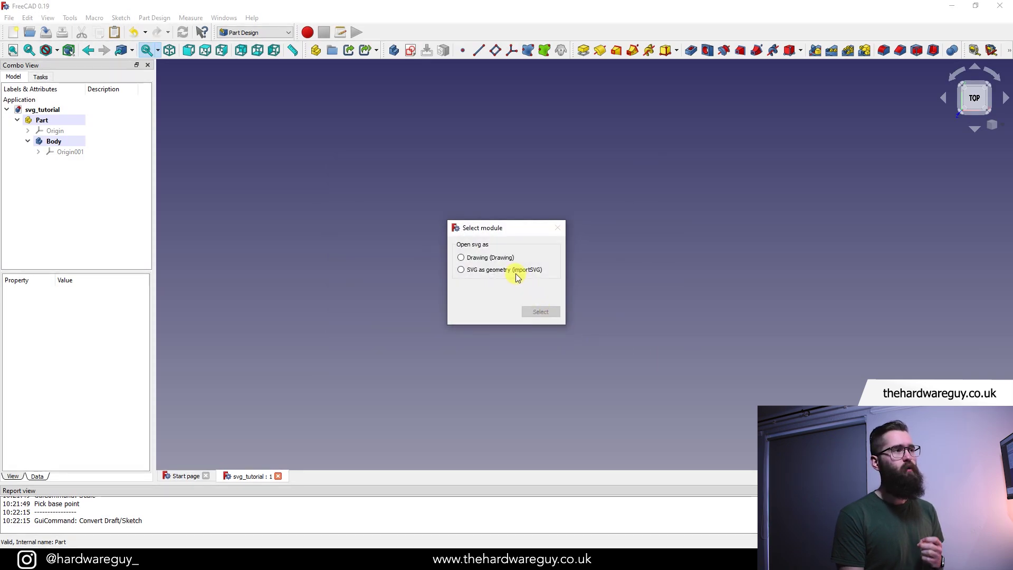
left_click(509, 271)
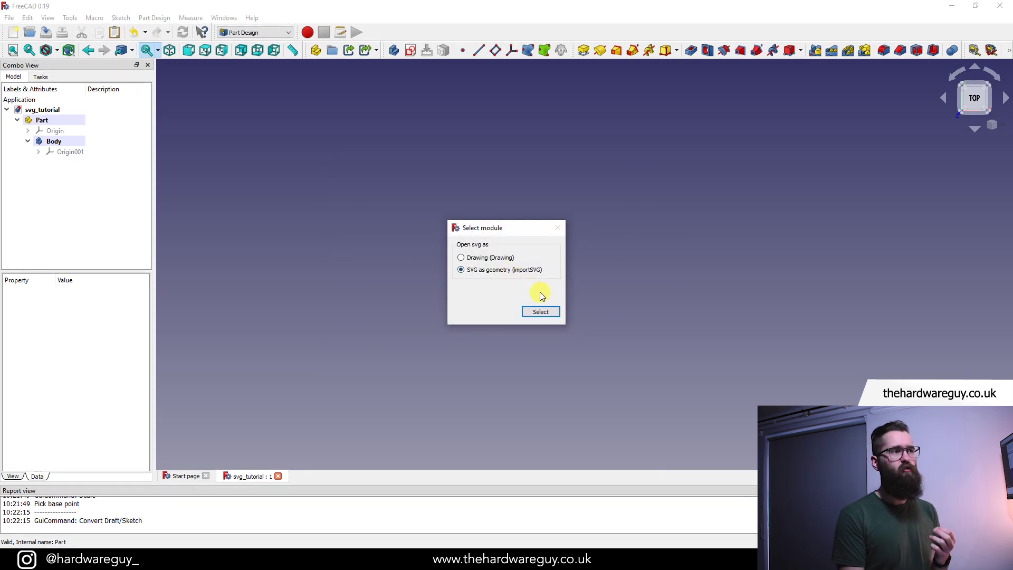
left_click(544, 311)
left_click(558, 294)
middle_click_drag(626, 264, 548, 274)
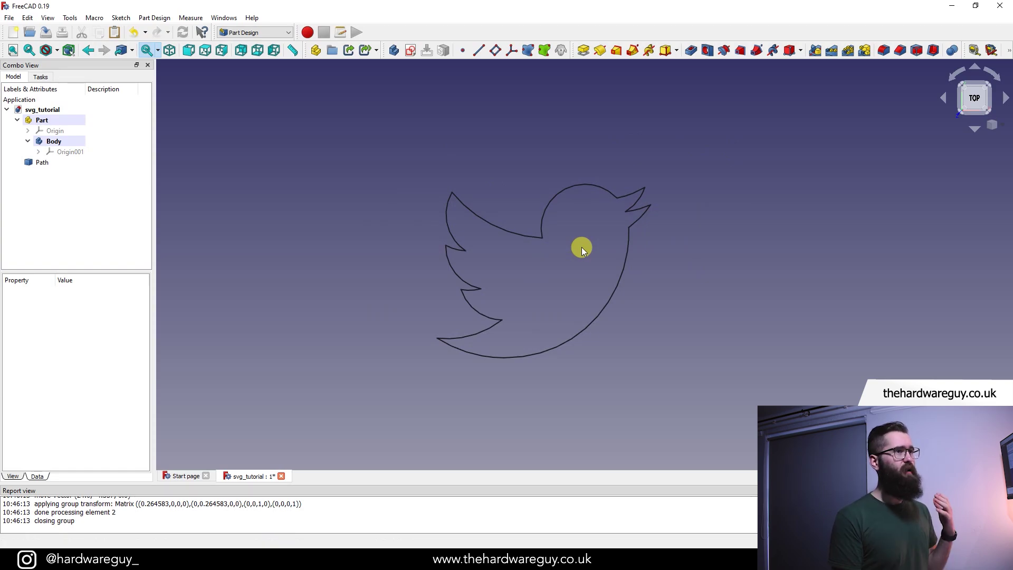
scroll(641, 268, "down", 3)
middle_click_drag(646, 282, 613, 280)
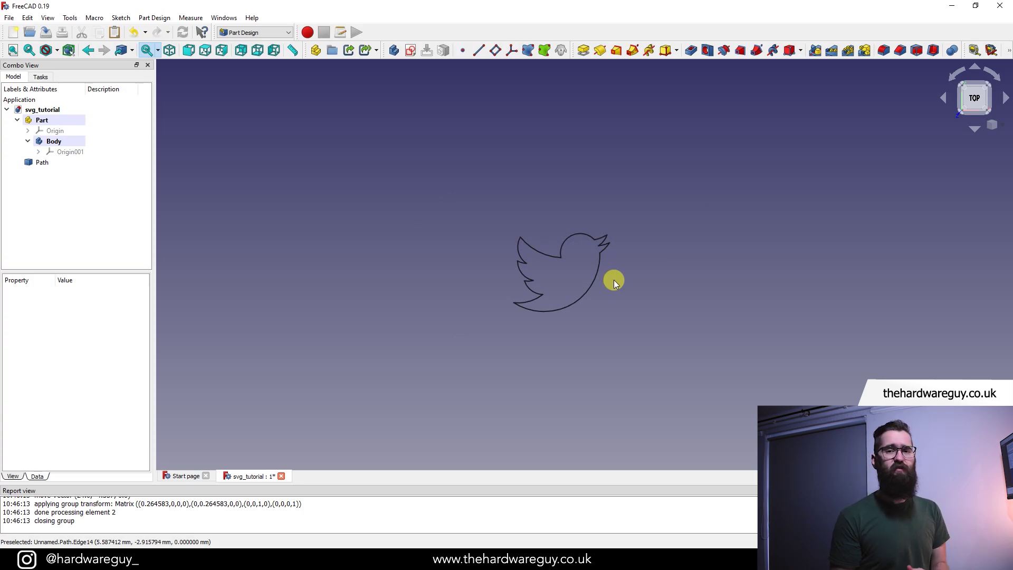
scroll(614, 280, "up", 2)
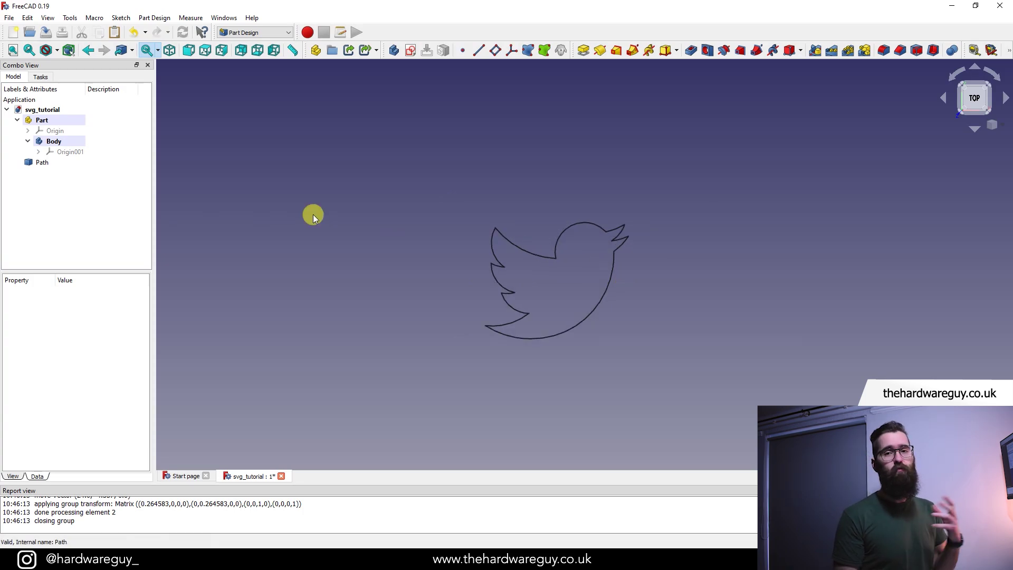
left_click(44, 162)
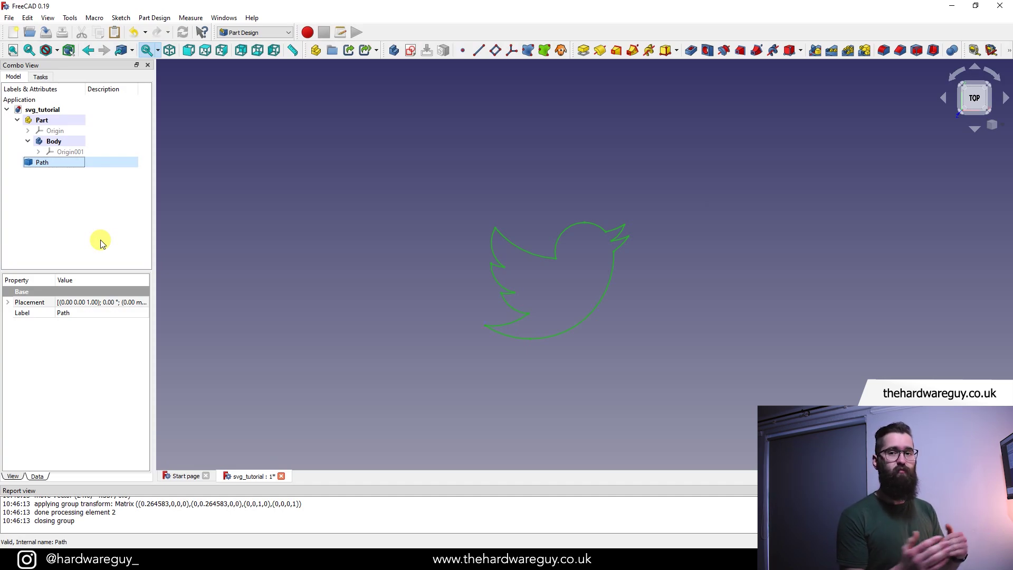
left_click(86, 210)
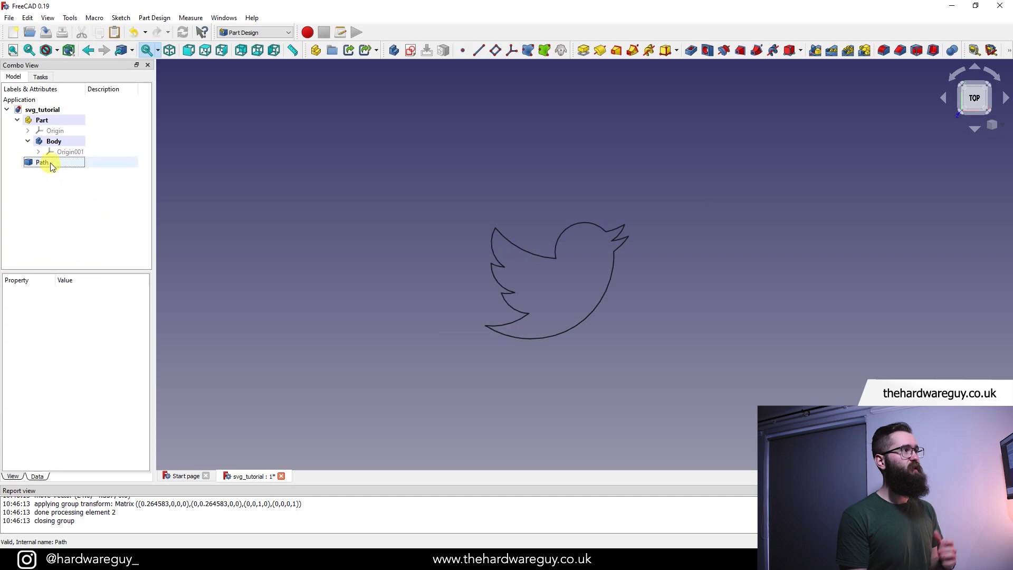
left_click(50, 140)
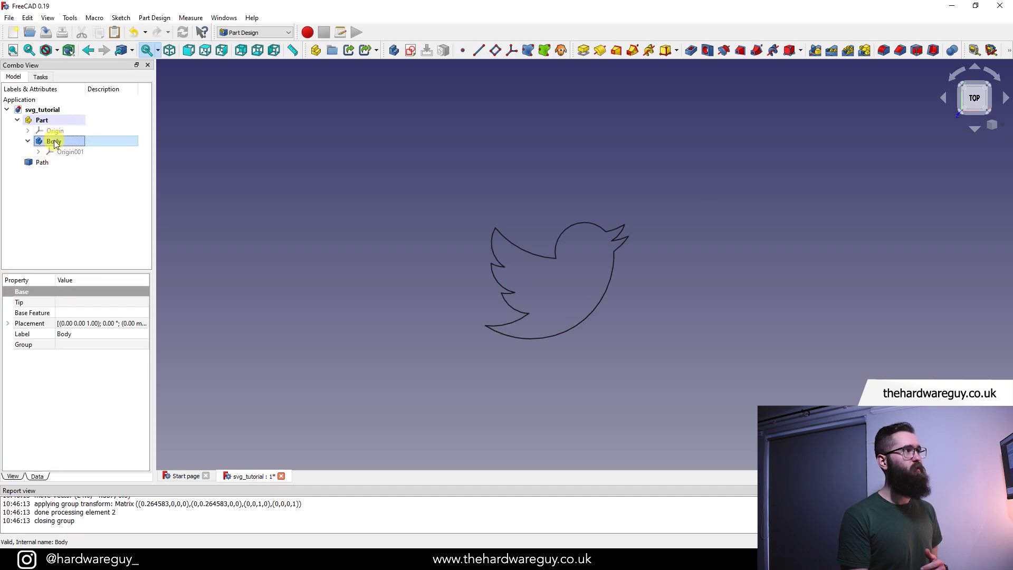
Step: Create a new sketch in the Body on XY_Plane001, framing the origin and bird outline
left_click(411, 50)
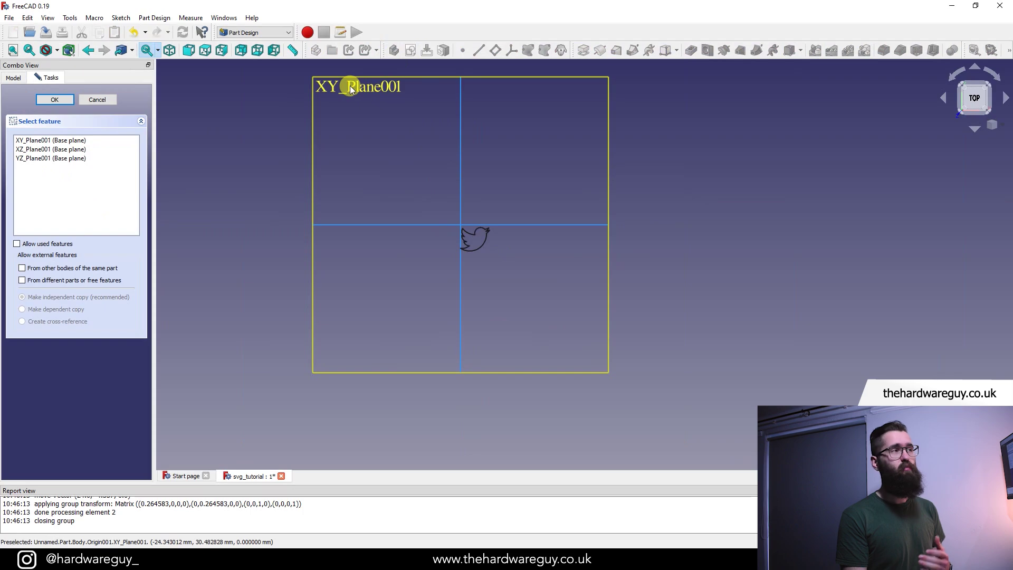
left_click(350, 90)
left_click(57, 101)
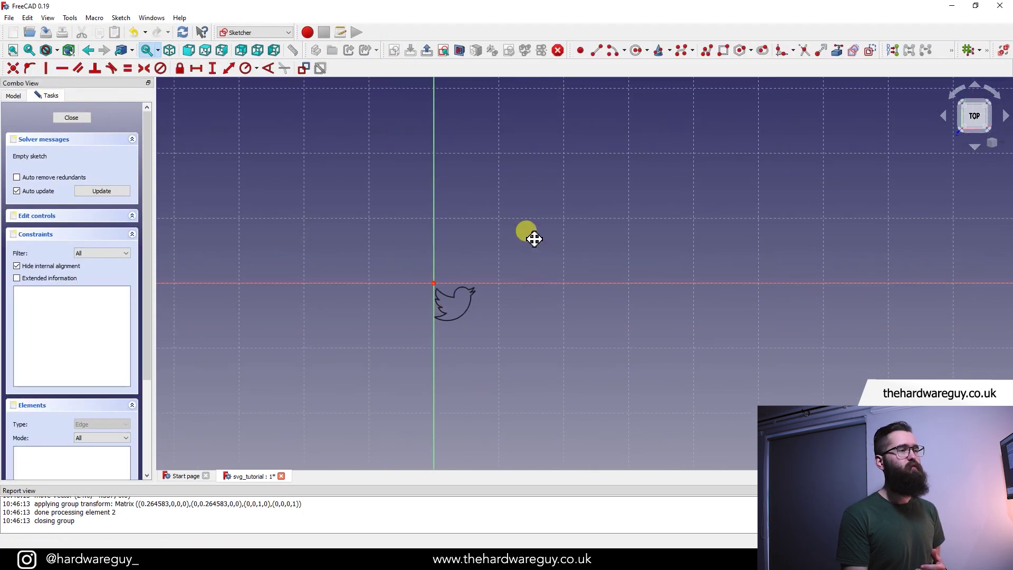
middle_click_drag(524, 222, 523, 210)
scroll(549, 229, "down", 2)
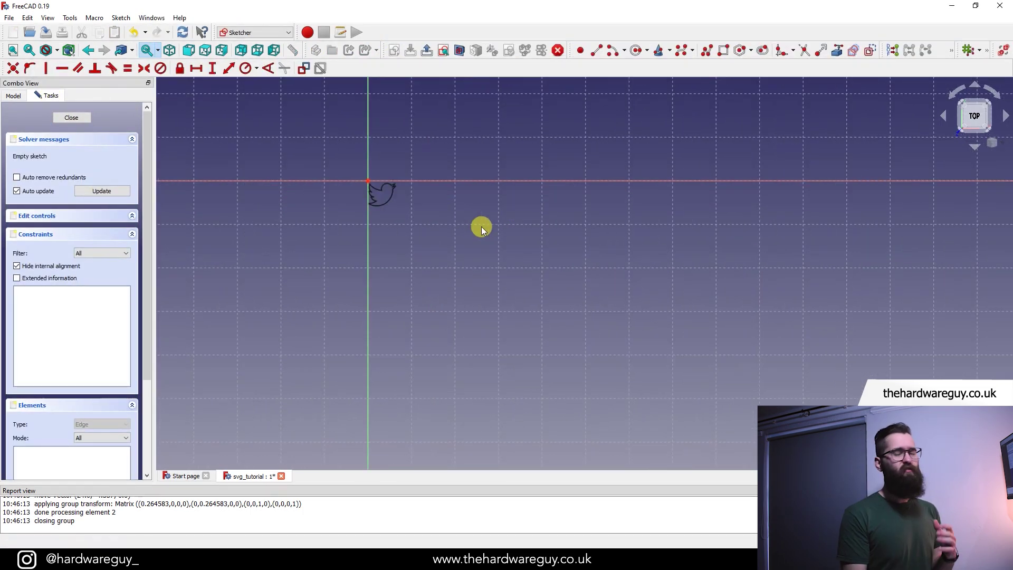
scroll(388, 193, "up", 4)
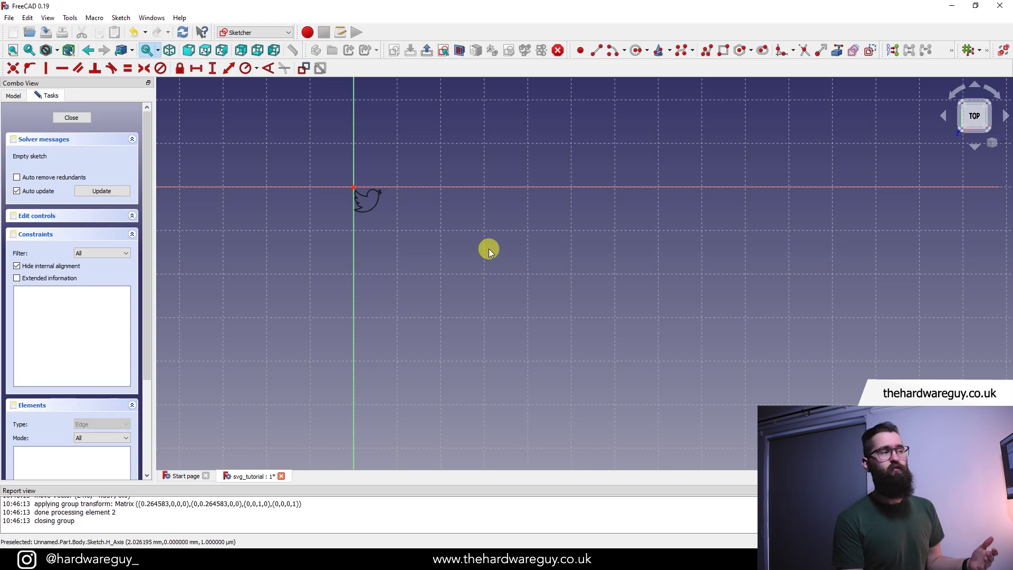
Step: Draw a rectangle from the sketch origin enclosing the bird outline
mouse_move(488, 248)
middle_mouse_down()
mouse_move(477, 269)
mouse_move(452, 226)
middle_mouse_up()
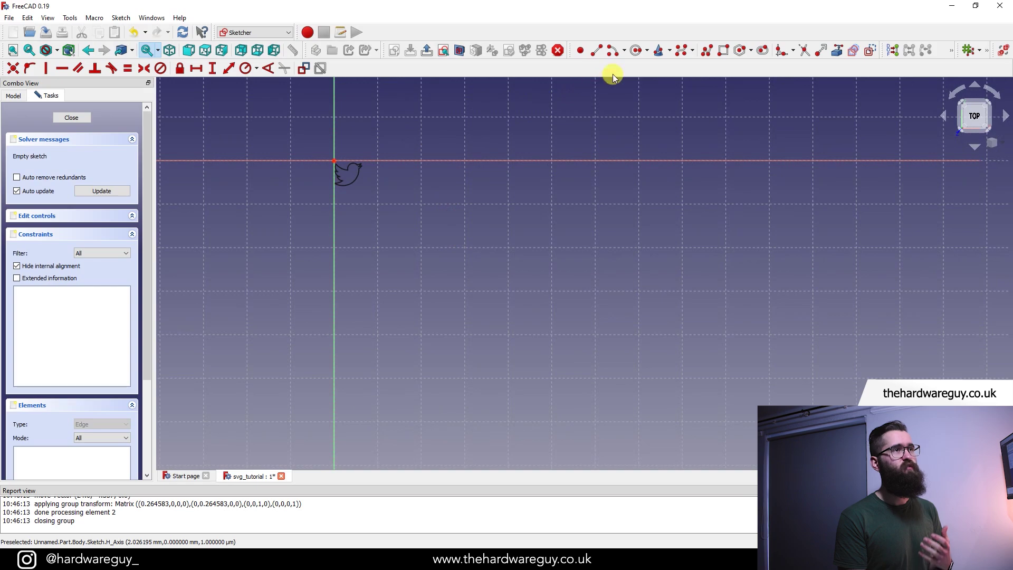
left_click(723, 50)
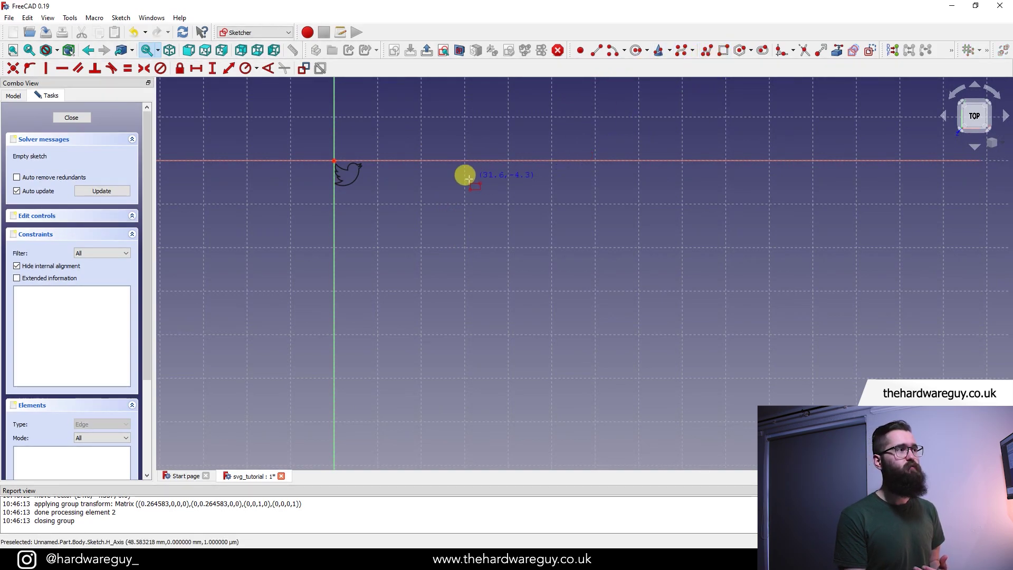
left_click(332, 160)
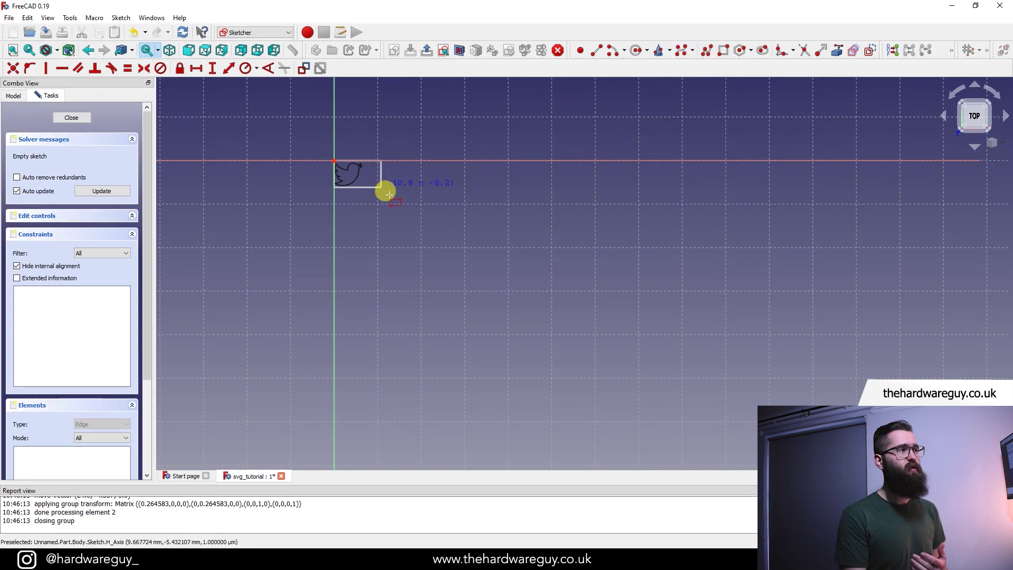
left_click(557, 365)
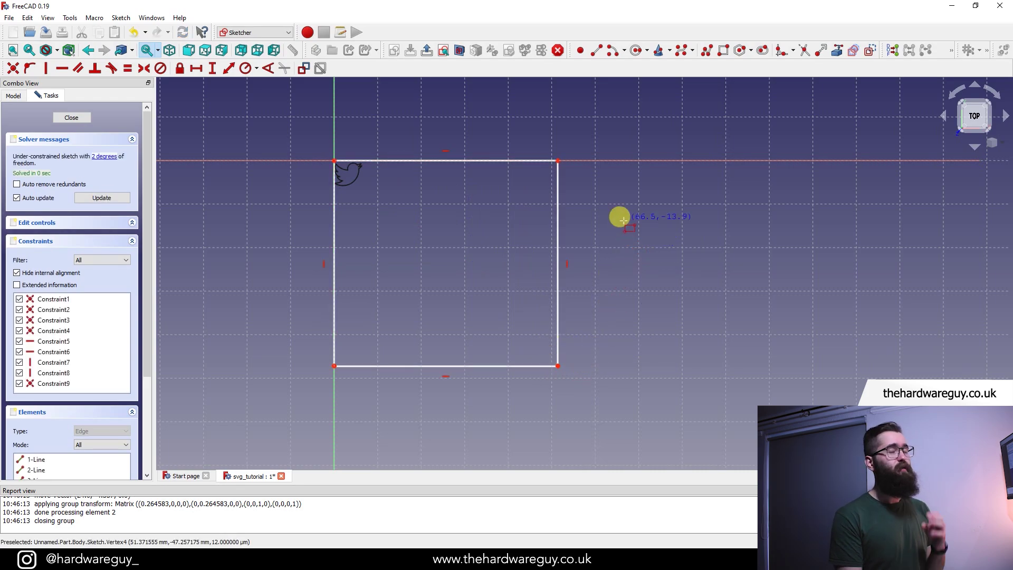
Step: Constrain the rectangle's horizontal and vertical distances to 300 mm each
left_click(197, 68)
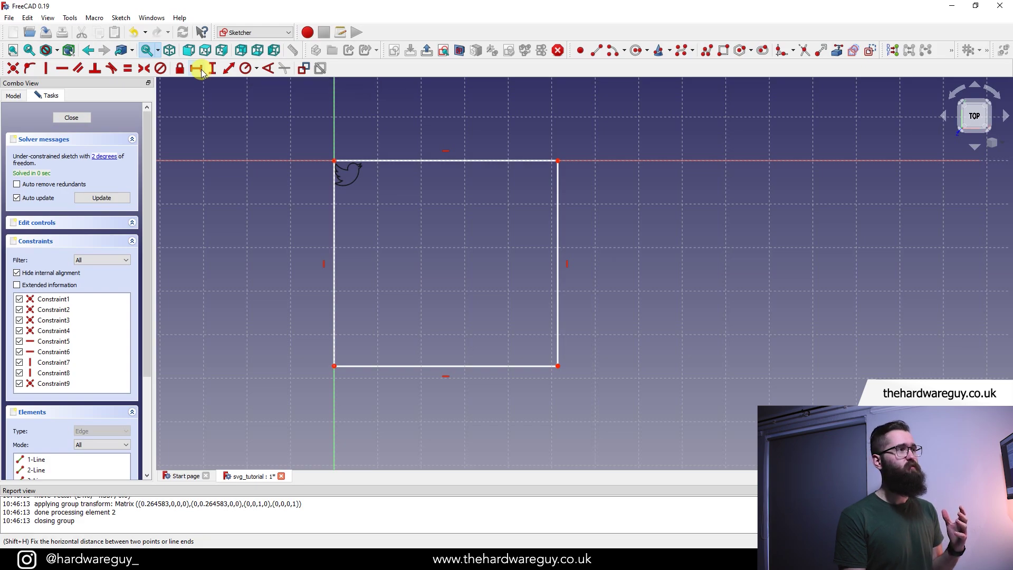
left_click(333, 365)
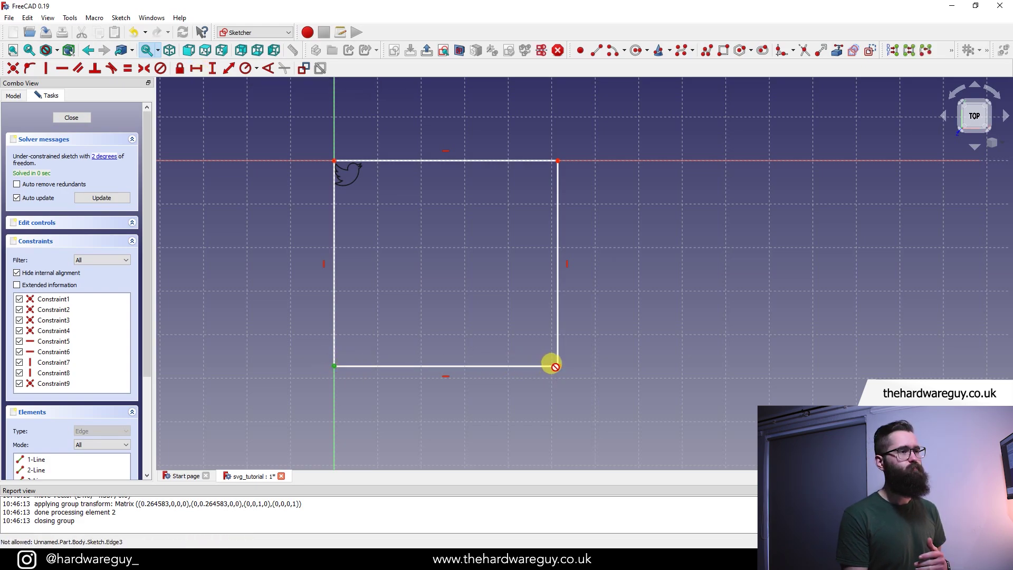
left_click(557, 365)
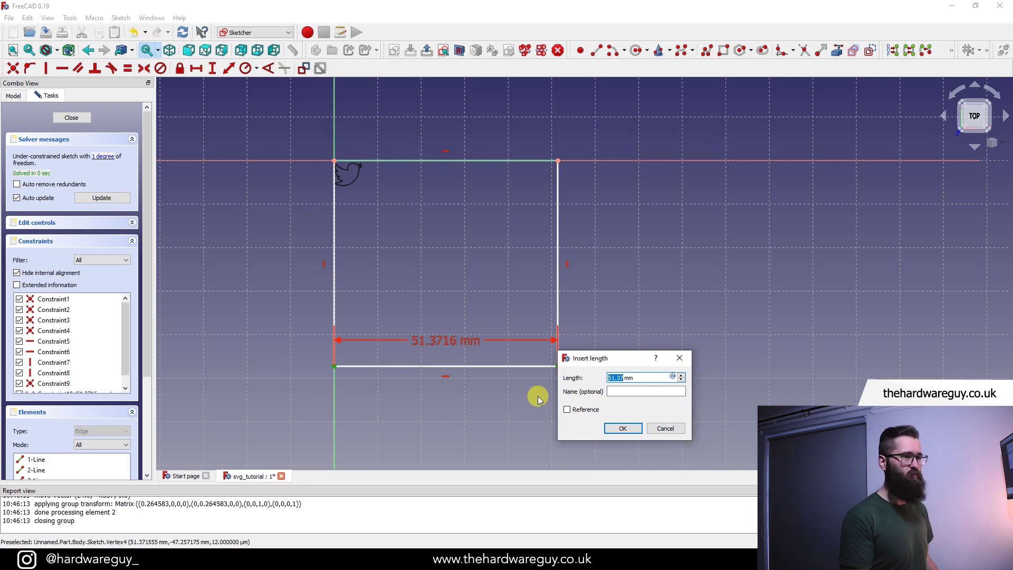
type("300")
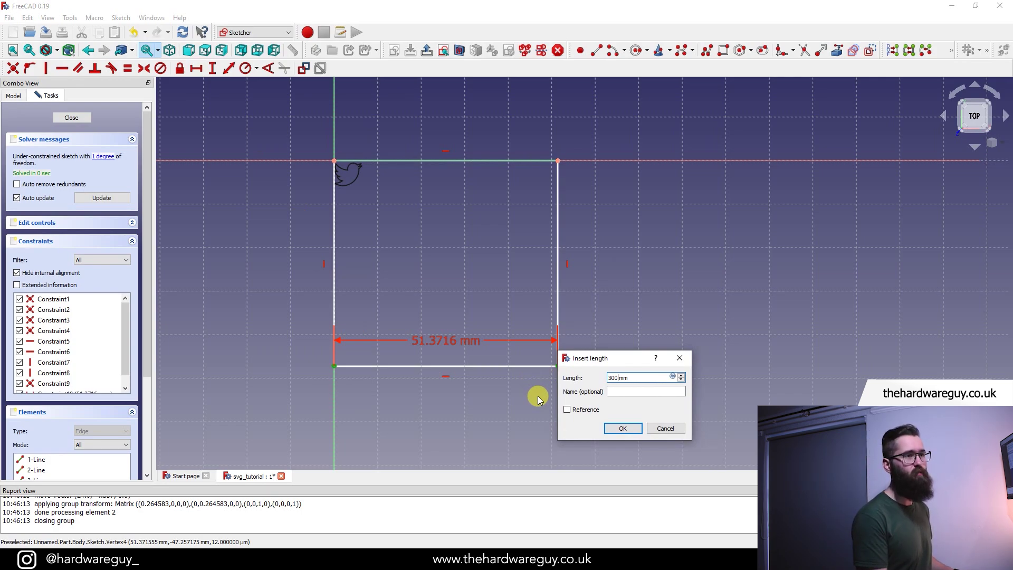
left_click(623, 428)
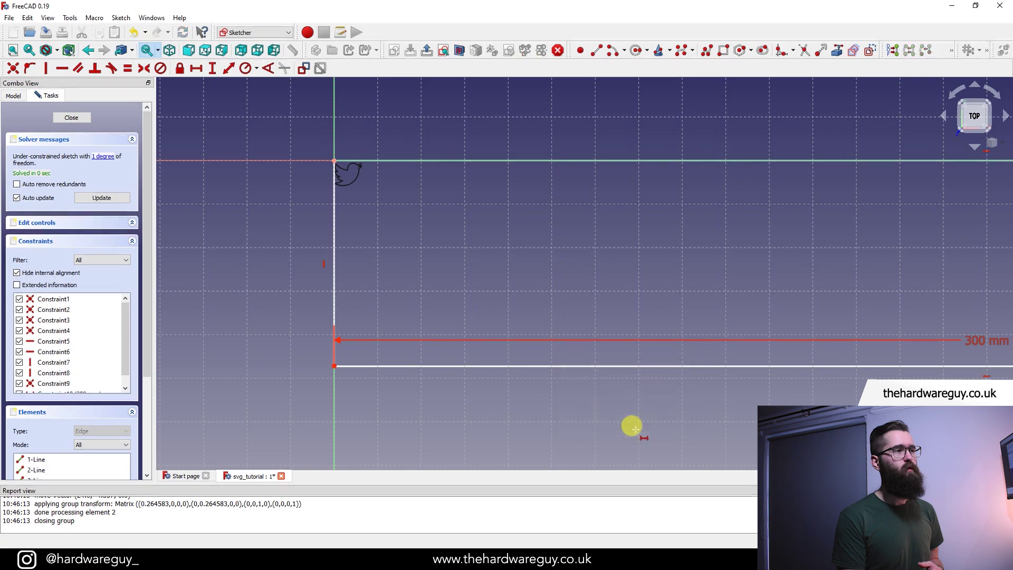
scroll(508, 319, "down", 3)
middle_click_drag(479, 302, 573, 321)
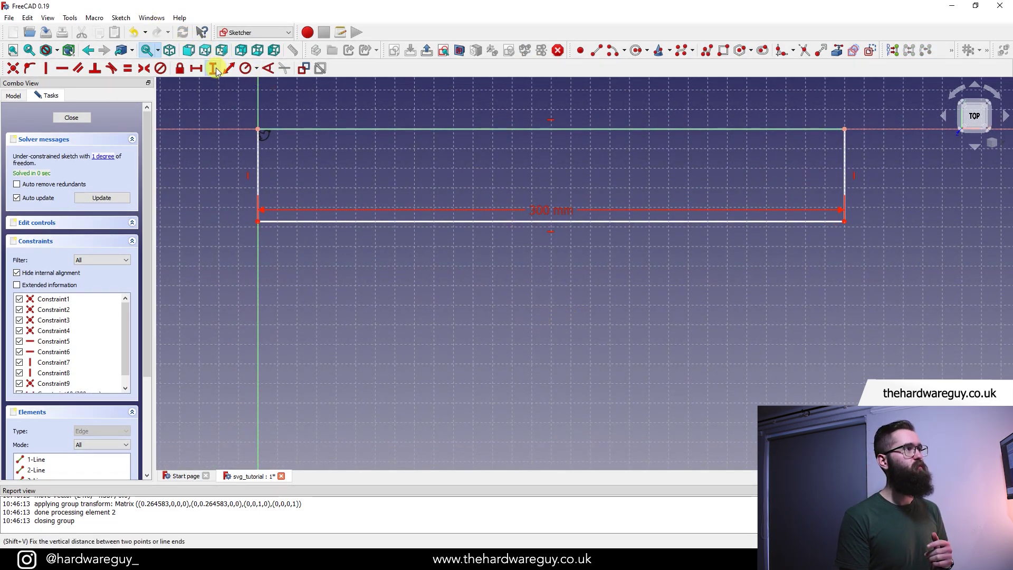
scroll(255, 127, "up", 3)
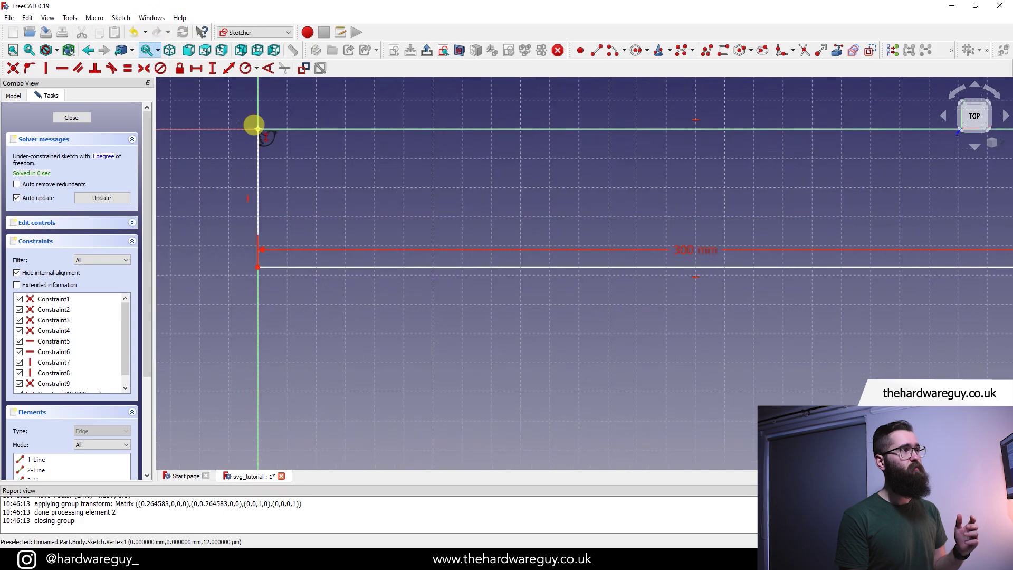
left_click(256, 127)
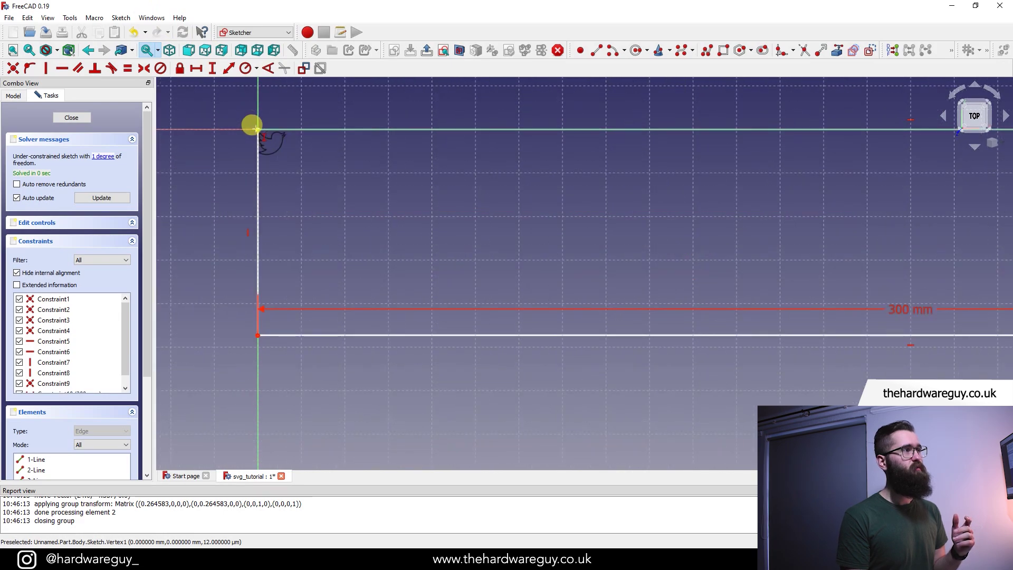
left_click(256, 333)
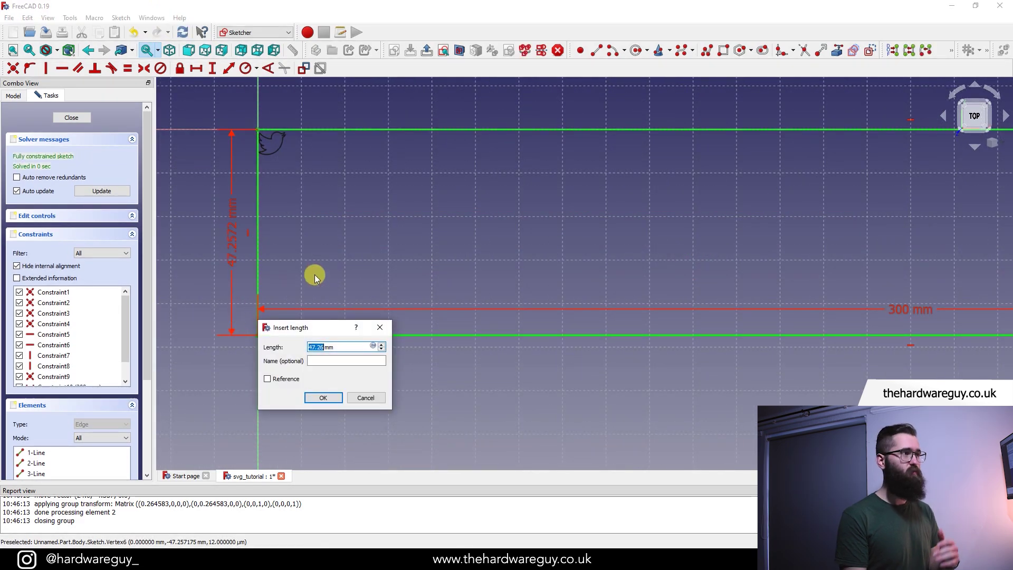
type("300")
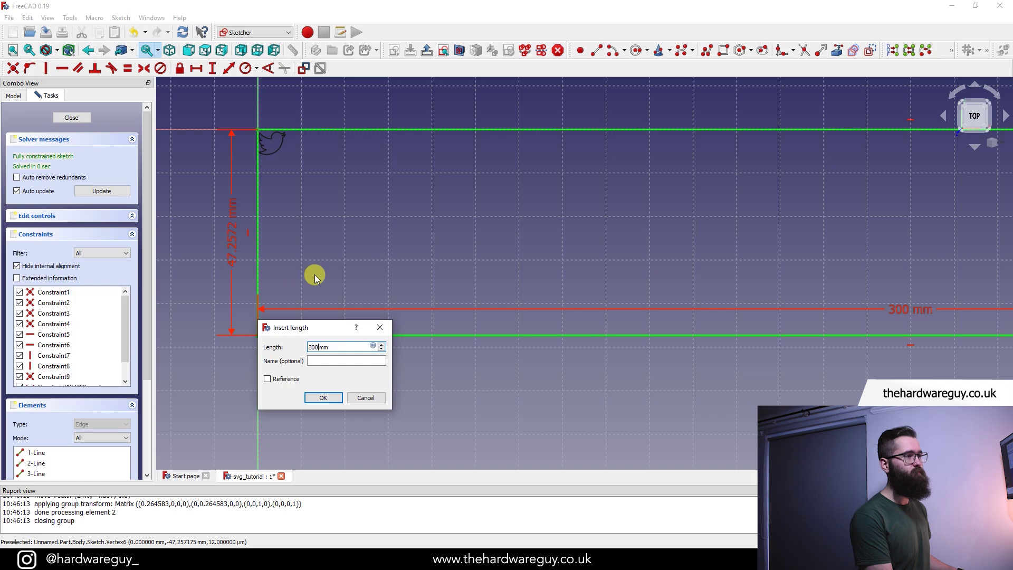
key("Return")
left_click(79, 117)
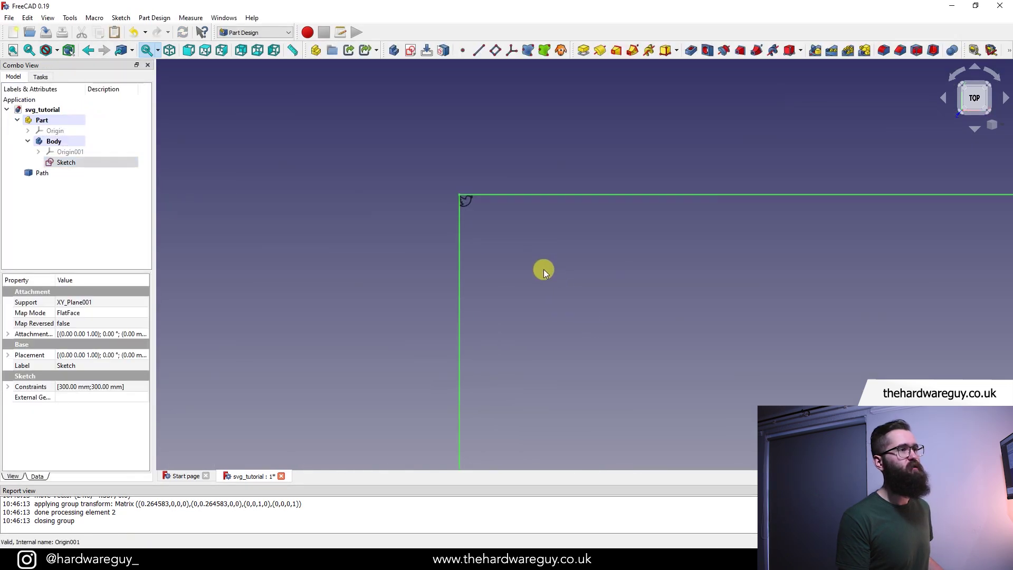
left_click(55, 131)
scroll(417, 209, "up", 3)
key("space")
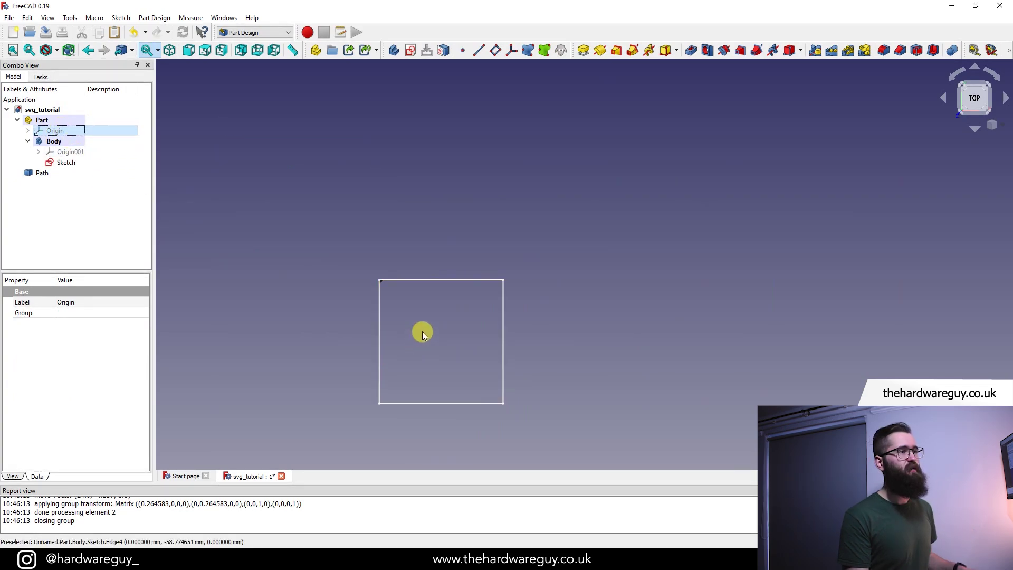
middle_click_drag(422, 332, 483, 262)
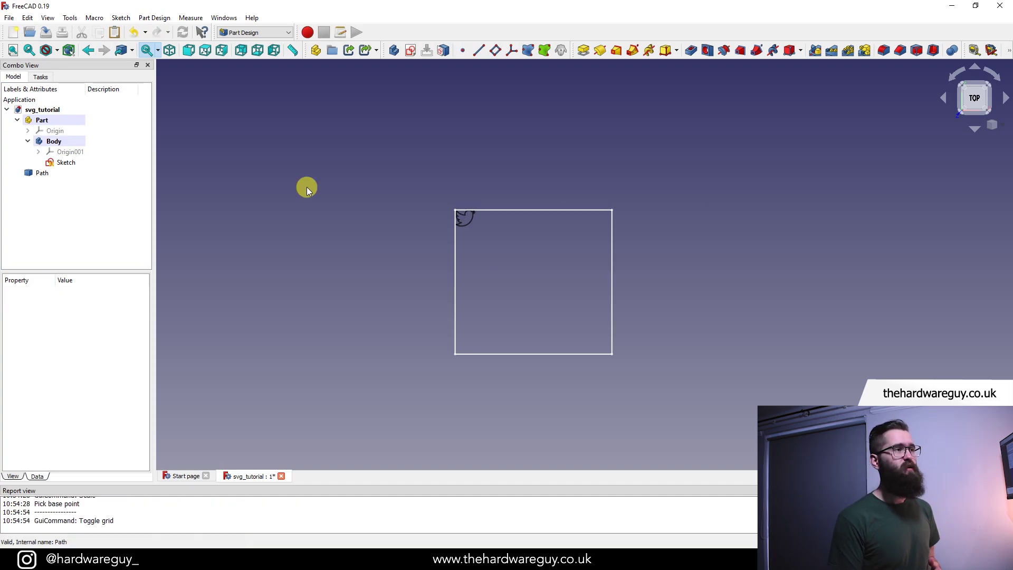
scroll(468, 212, "up", 5)
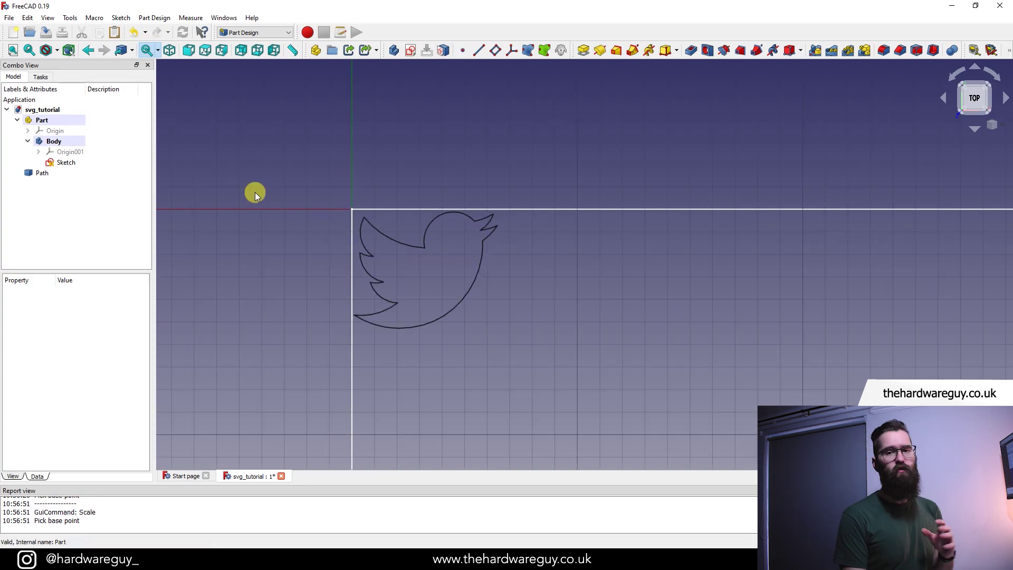
left_click(43, 174)
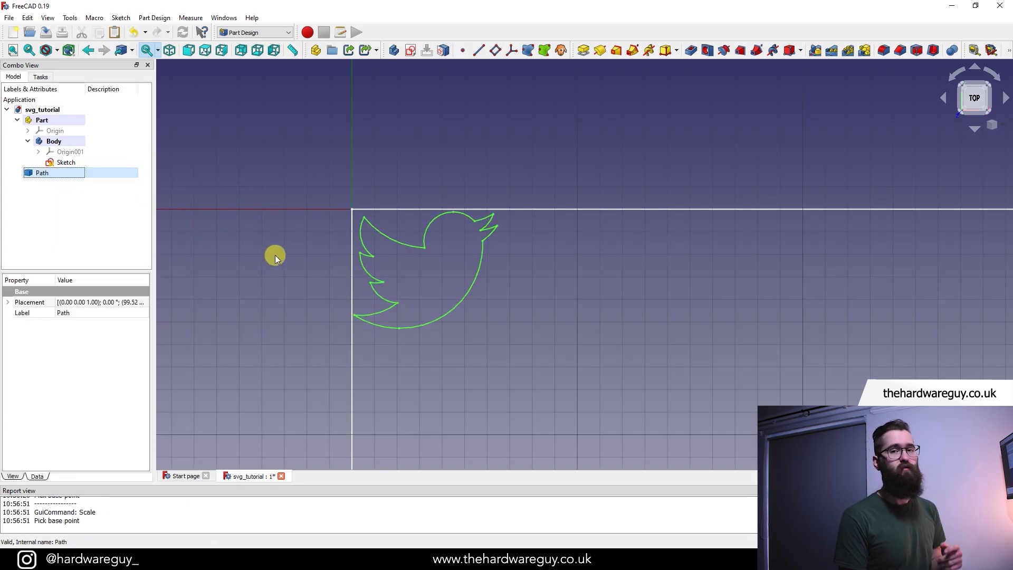
Step: Switch to the Draft workbench and start the Scale tool on the bird outline
left_click(250, 32)
left_click(250, 67)
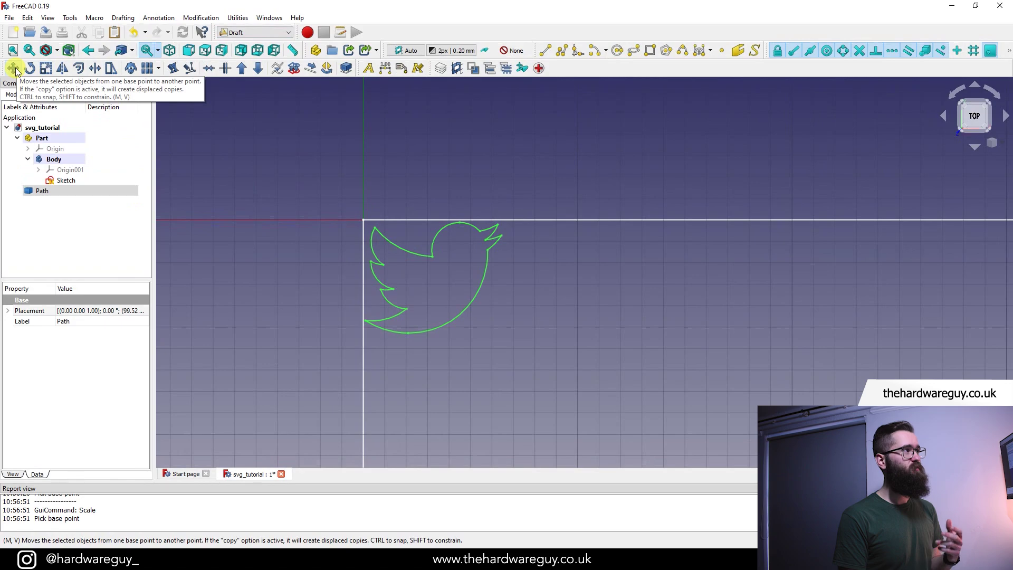
left_click(45, 68)
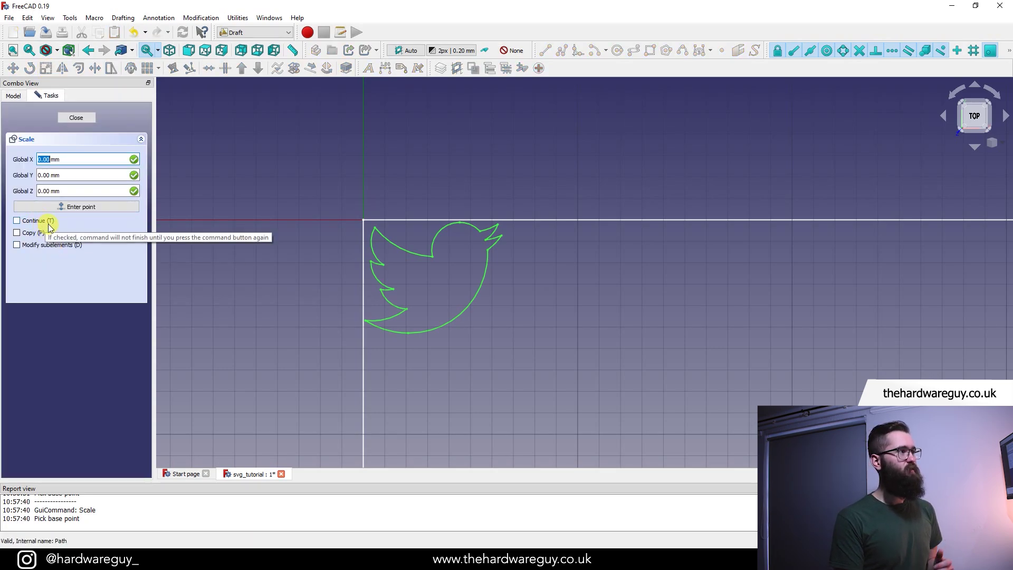
left_click(75, 208)
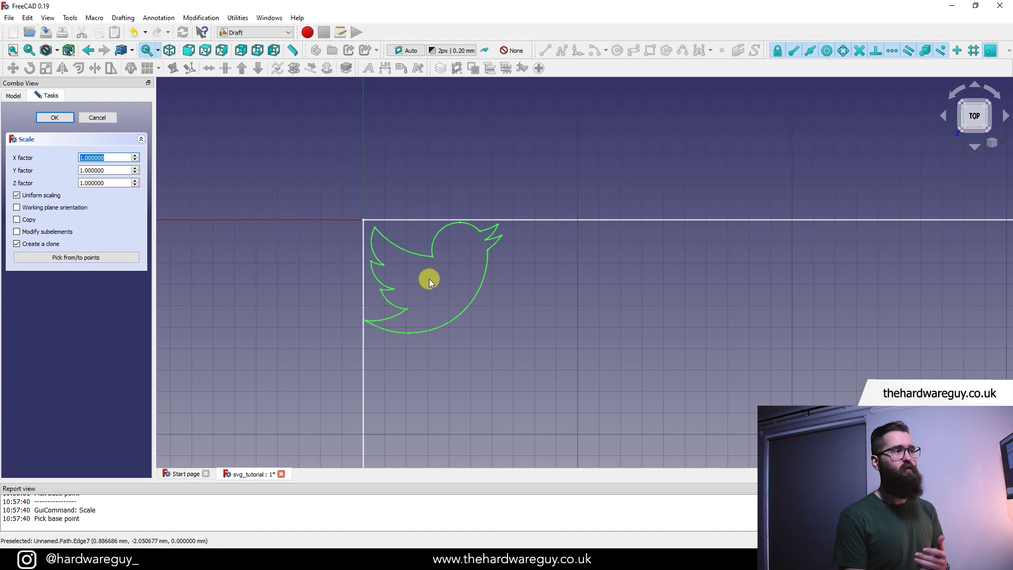
left_click(432, 277)
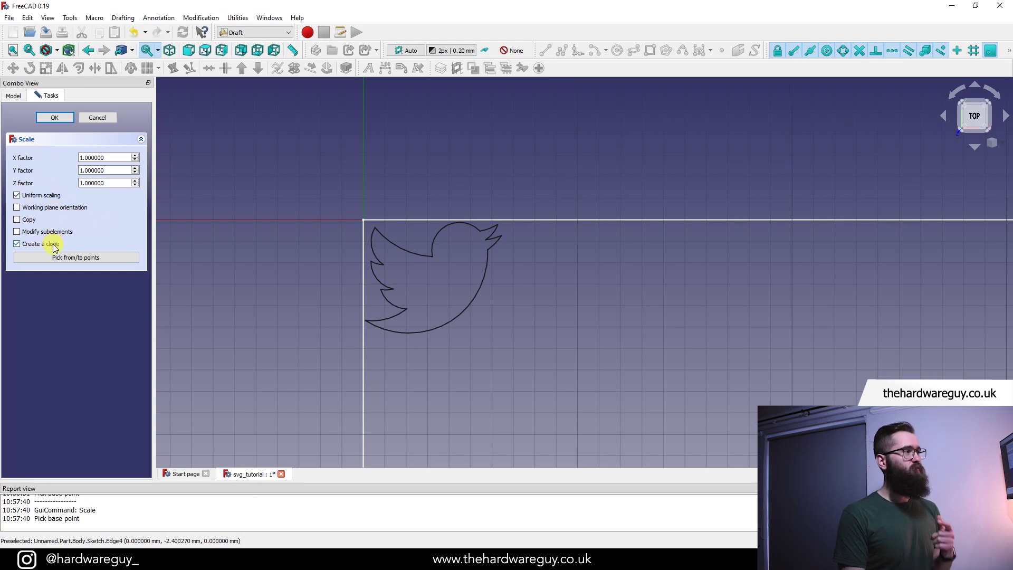
Step: Set the uniform X scale factor to 7.8 so the bird fills the square
left_click(126, 158)
left_click(135, 155)
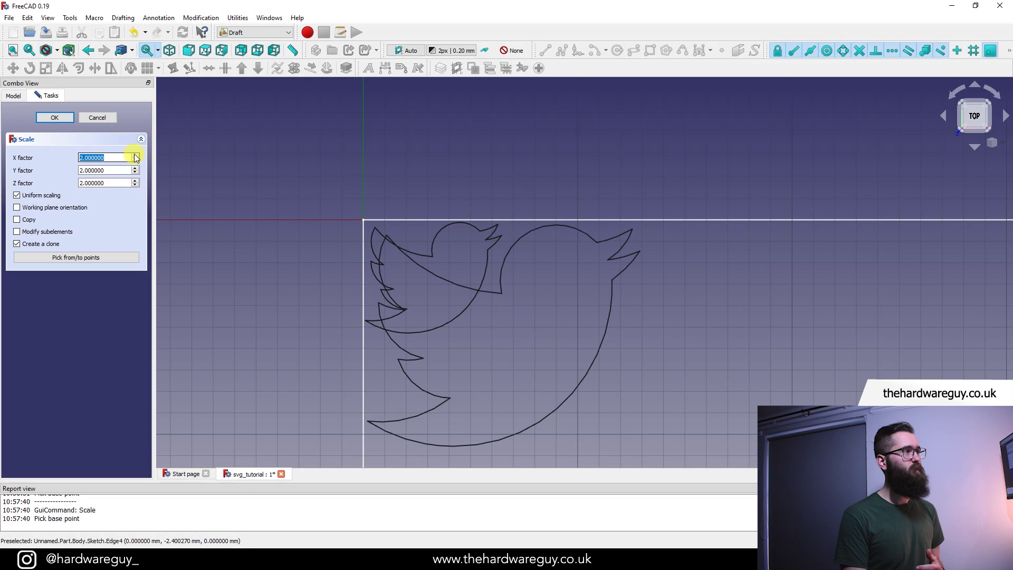
scroll(224, 267, "down", 3)
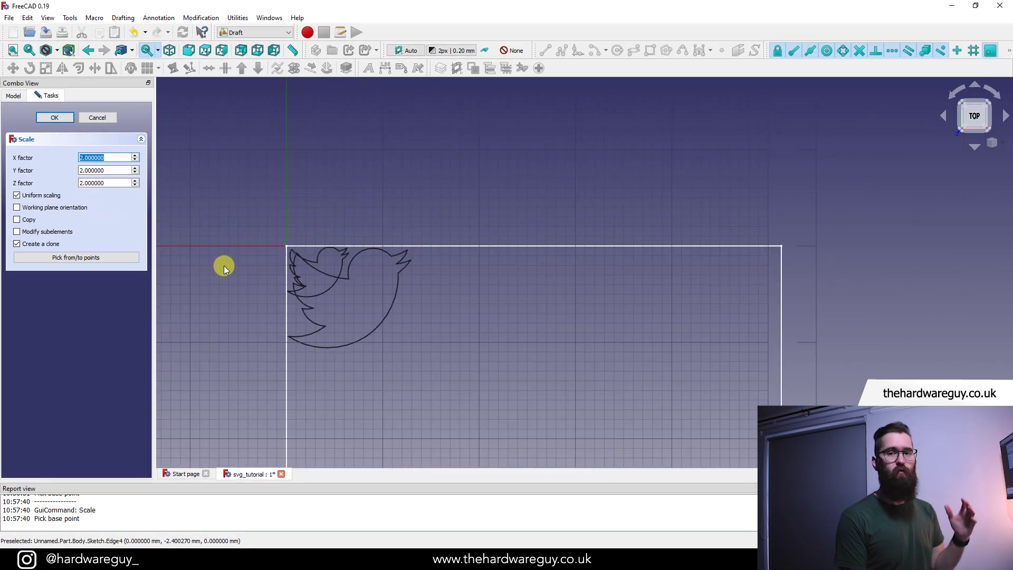
scroll(284, 265, "down", 2)
middle_click_drag(352, 222, 375, 100)
left_click(136, 155)
left_click(135, 155)
left_click(135, 155)
left_click(135, 155)
left_click(135, 156)
left_click(135, 155)
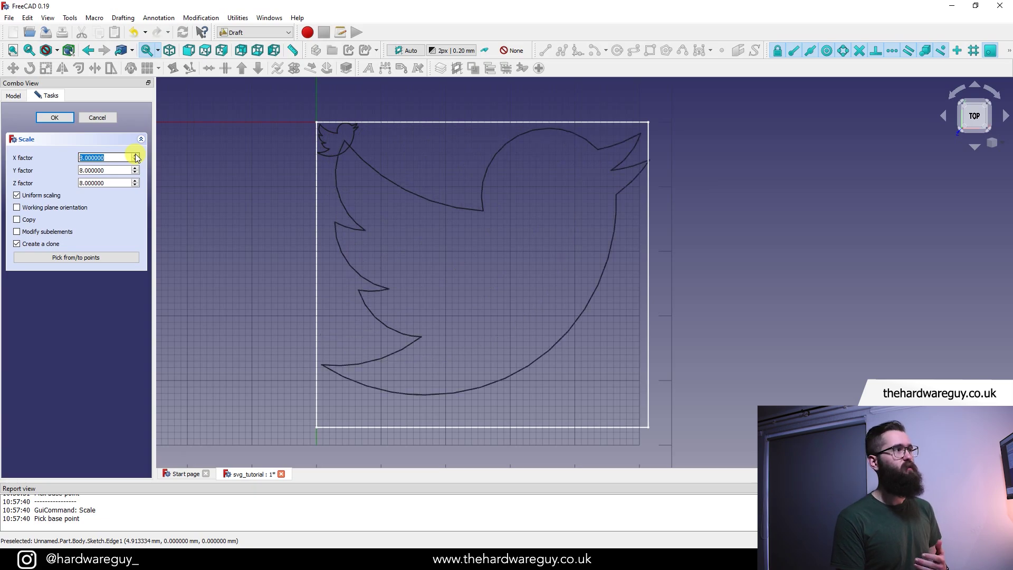
double_click(86, 157)
type("70")
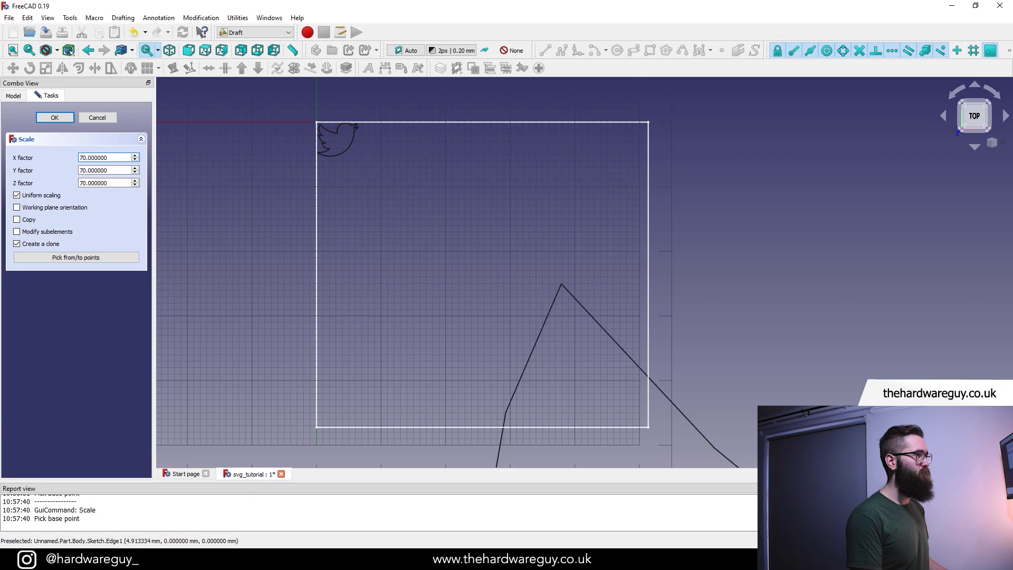
key("BackSpace")
type(".8")
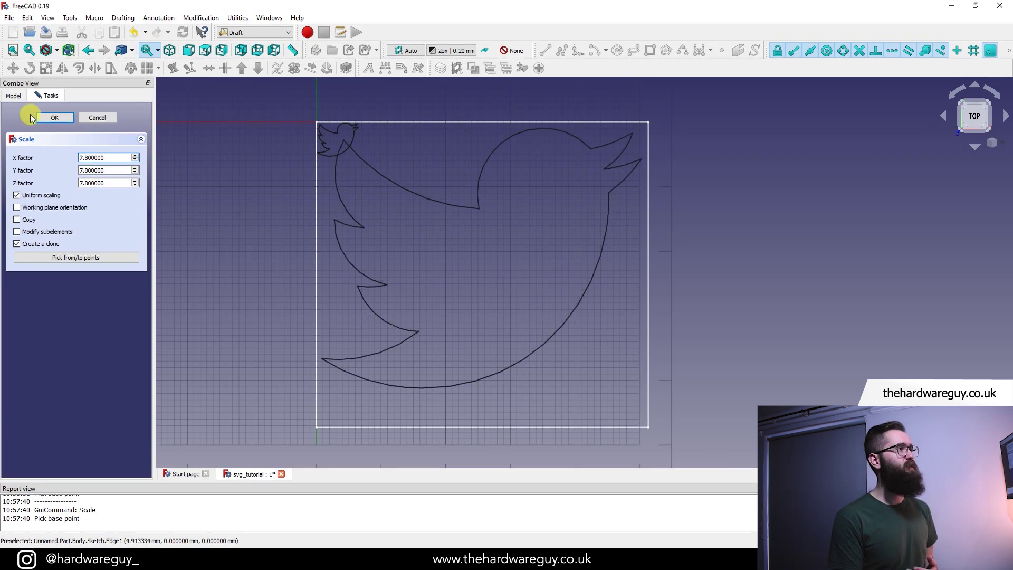
Step: Create the 7.8-scaled clone and hide the small original bird Path
left_click(56, 117)
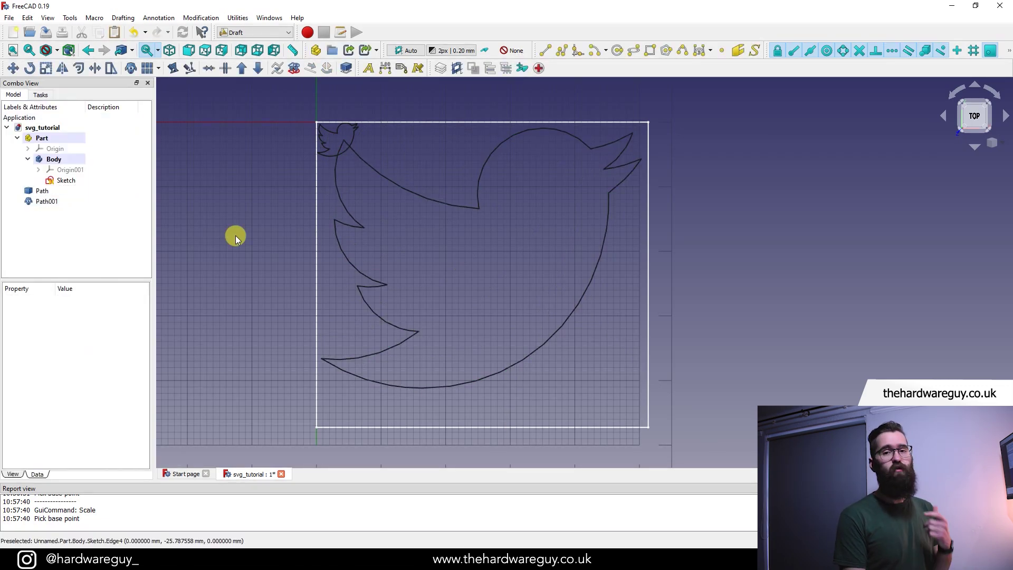
left_click(67, 194)
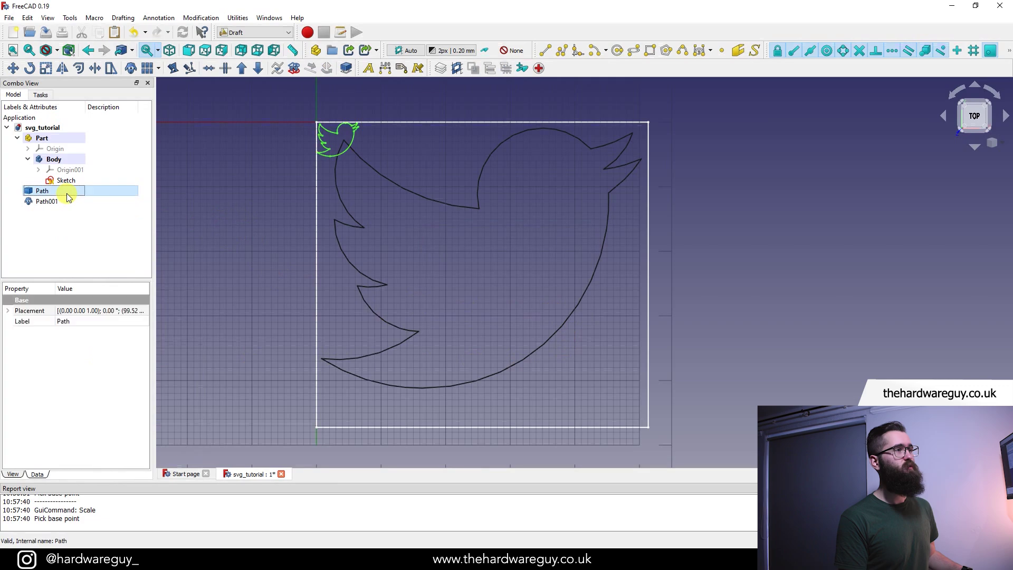
key("space")
scroll(321, 226, "down", 2)
left_click(321, 226)
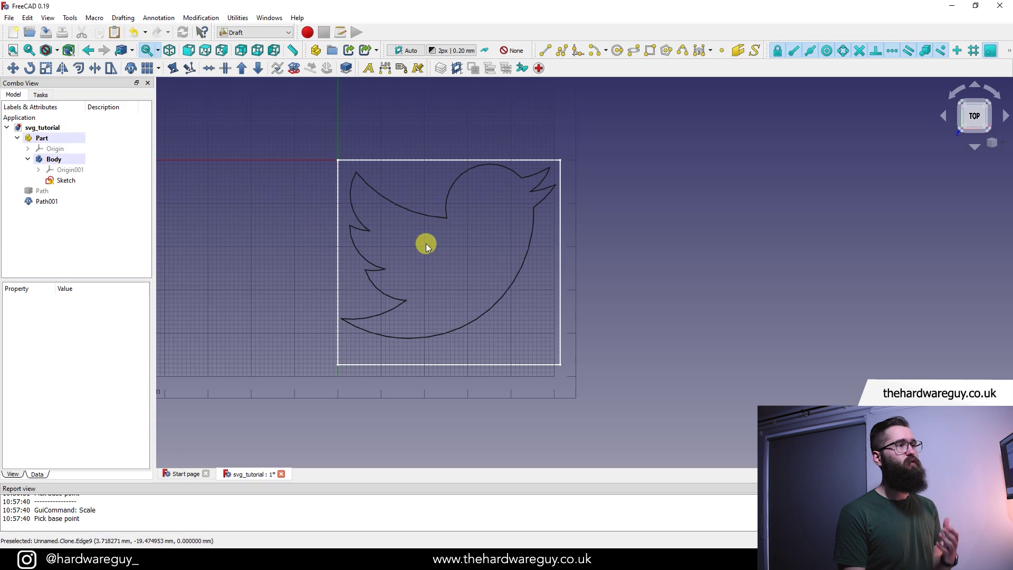
Step: Convert the Path001 clone into a new sketch, Sketch001
left_click(60, 203)
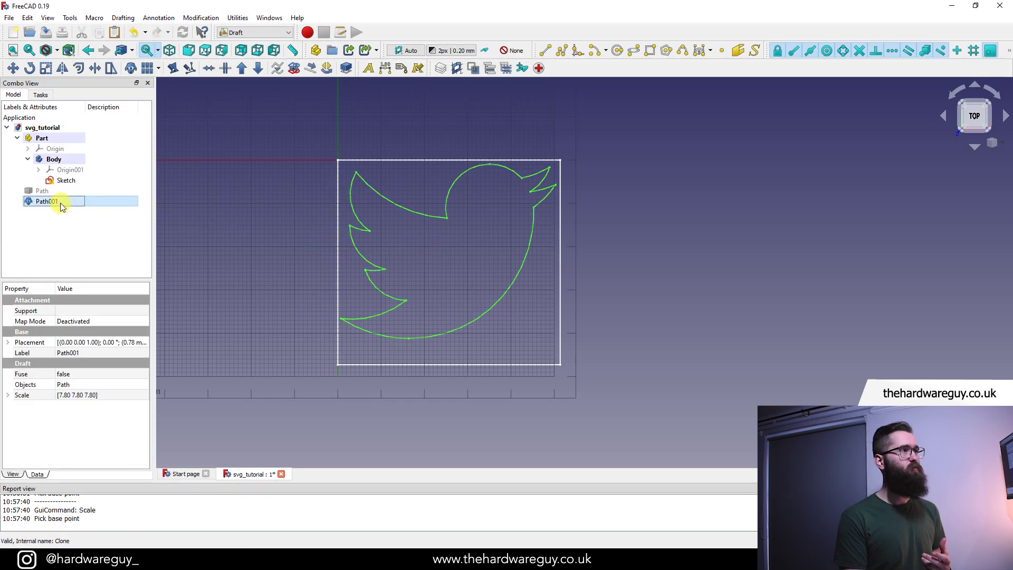
left_click(294, 69)
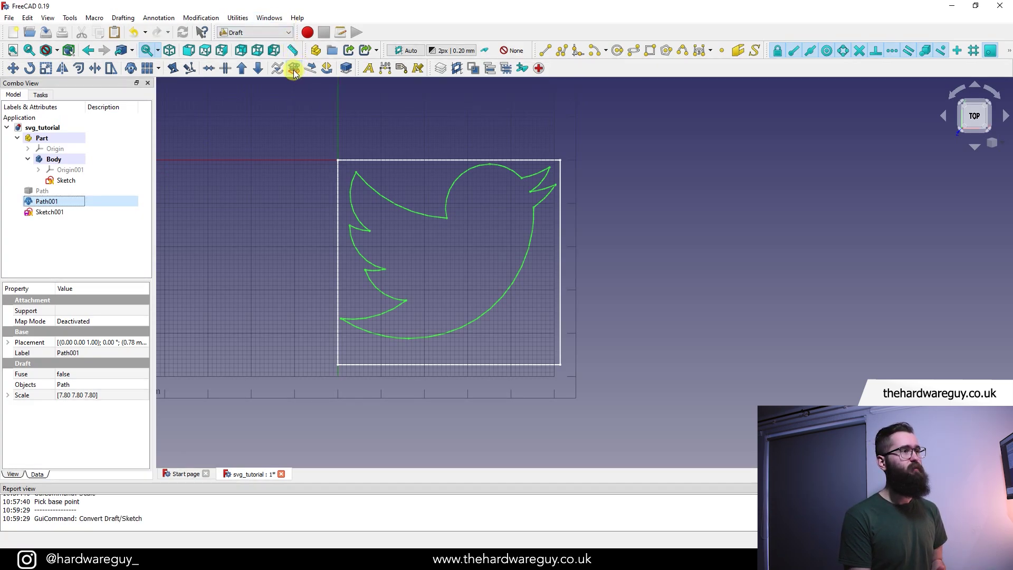
left_click(62, 205)
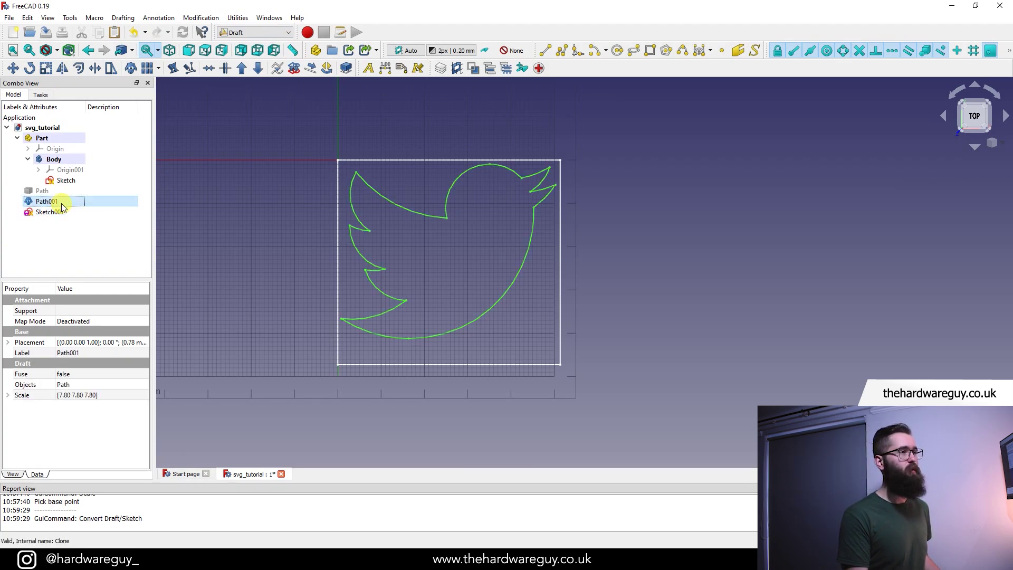
Step: Hide the Path001 clone and move Sketch001 into the Body
key("space")
left_click(53, 211)
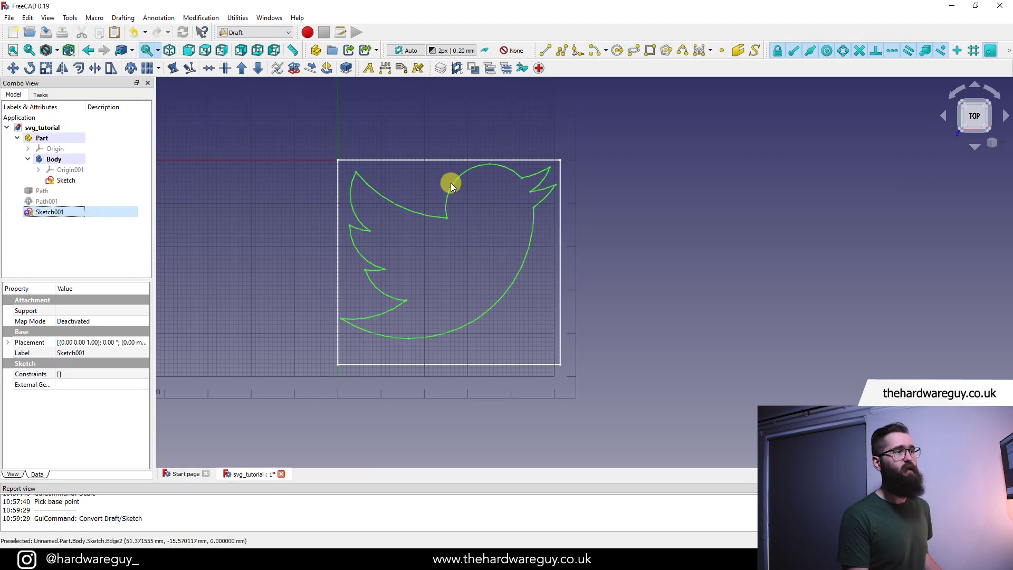
left_click(67, 245)
left_click(61, 213)
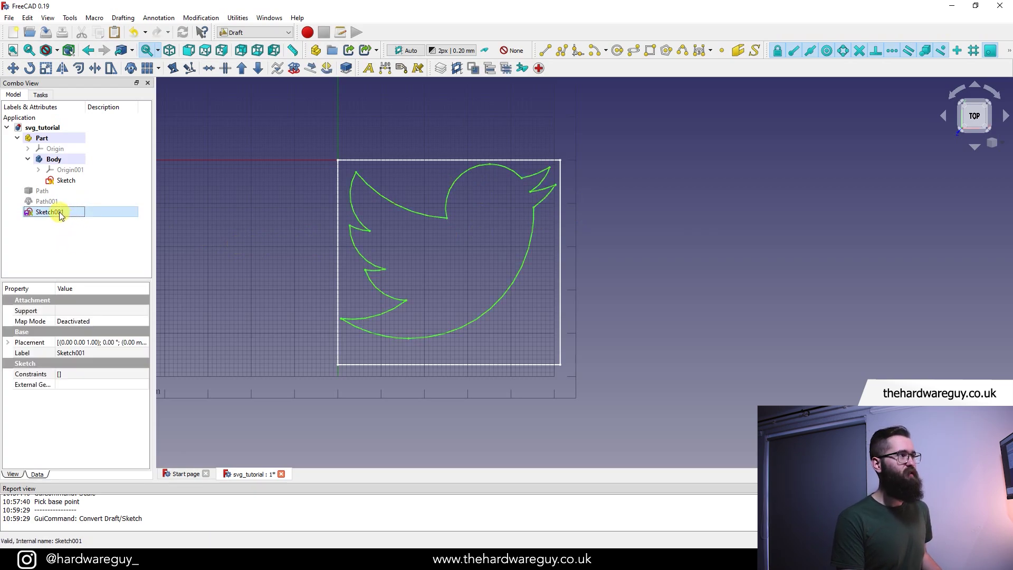
left_click_drag(60, 215, 39, 158)
left_click(86, 246)
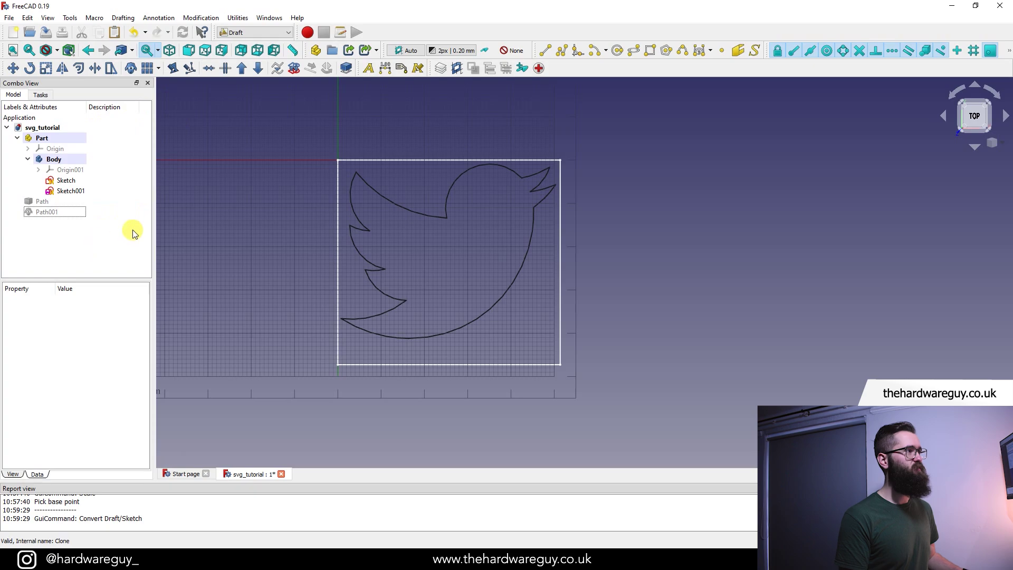
Step: Rename the square Sketch to guide and Sketch001 to twitter
left_click(72, 183)
right_click(72, 182)
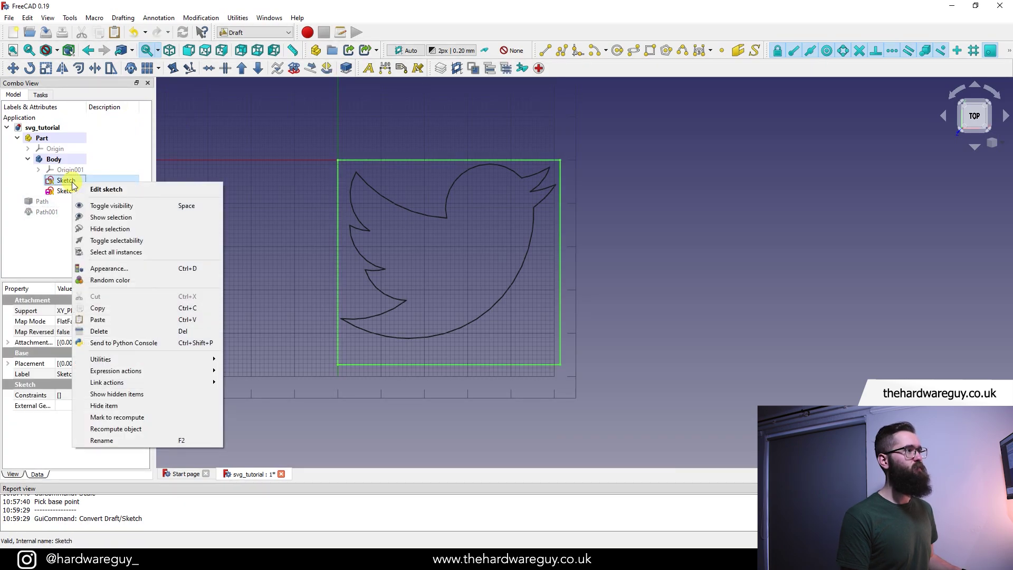
left_click(119, 440)
type("guide")
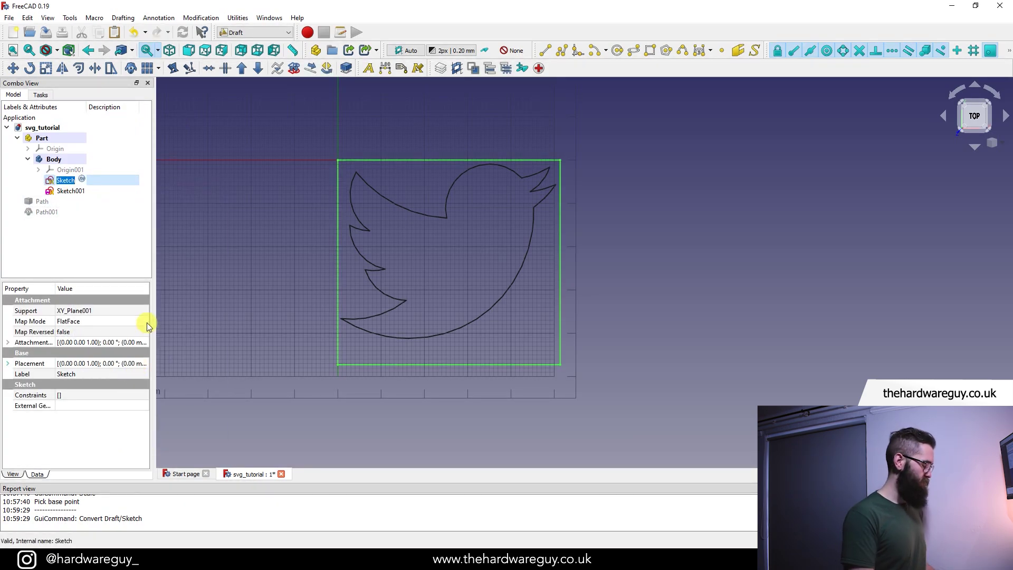
key("Return")
right_click(59, 191)
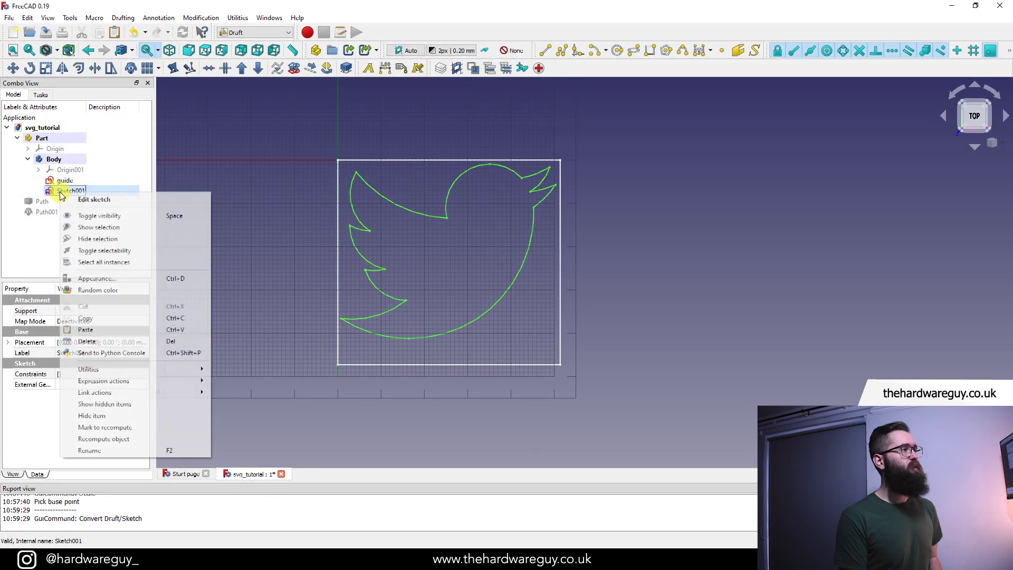
left_click(114, 450)
type("twitter")
left_click(161, 381)
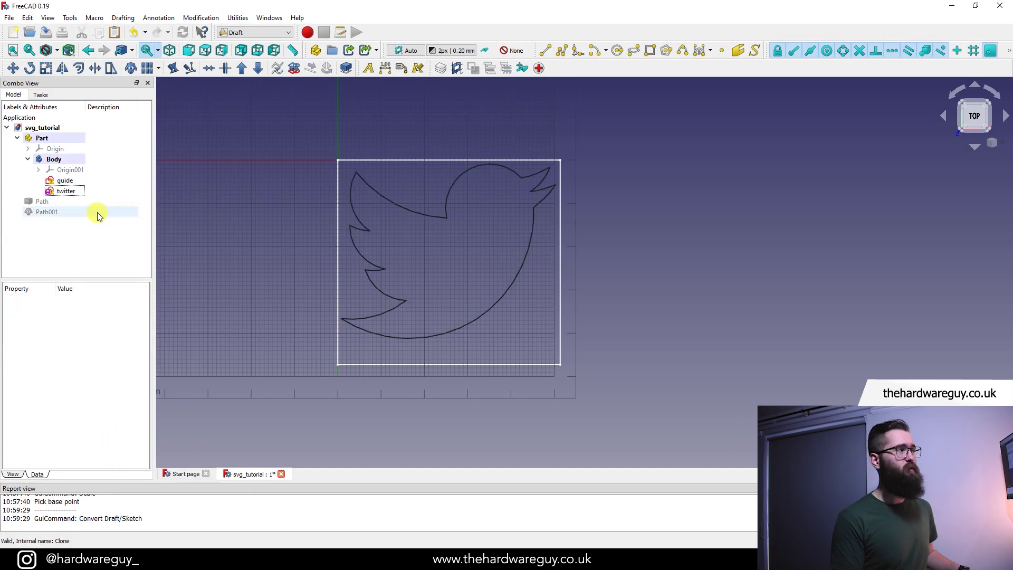
left_click(66, 180)
Step: Hide the guide sketch and switch back to the Part Design workbench
key("space")
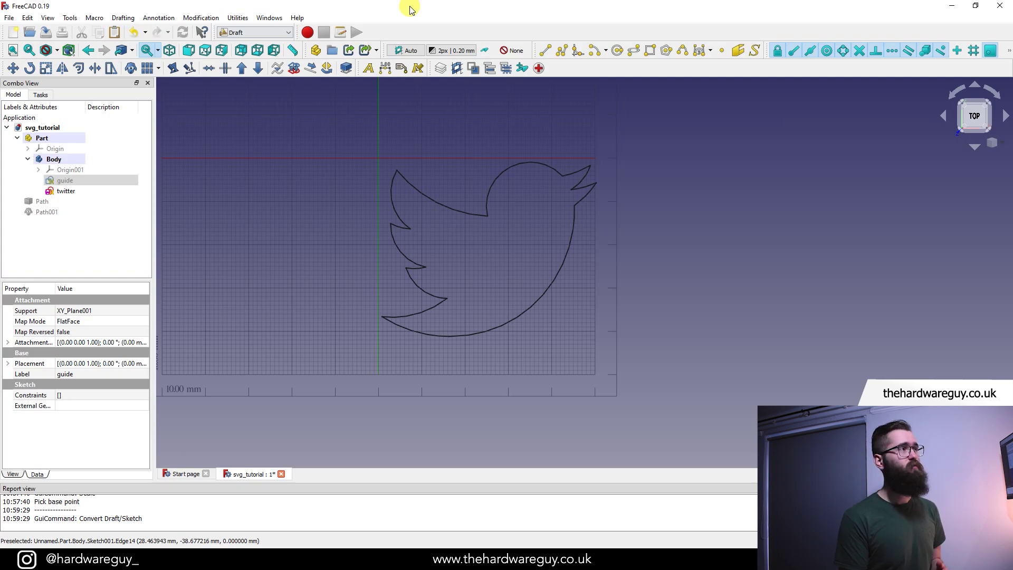
left_click(288, 32)
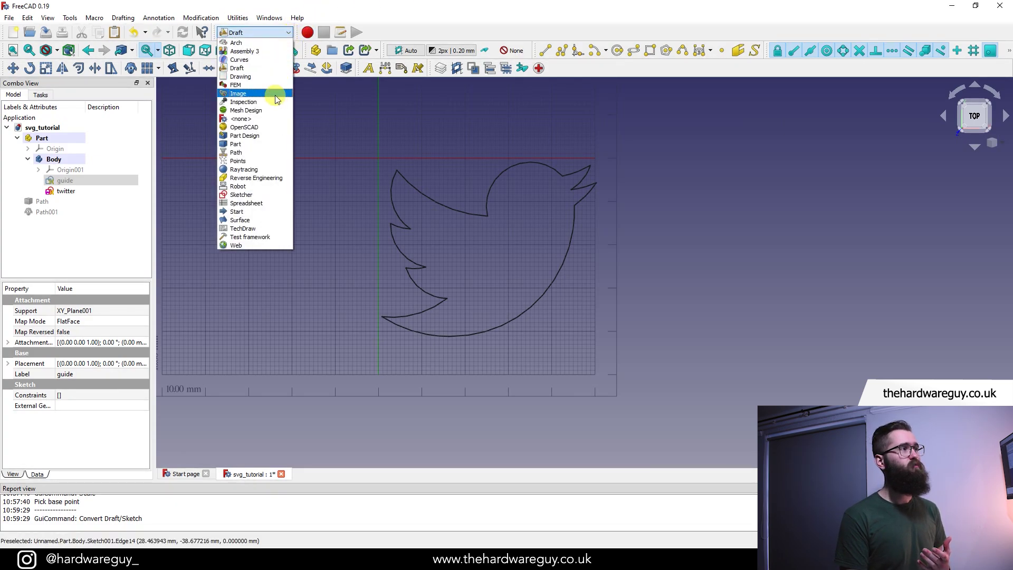
left_click(267, 135)
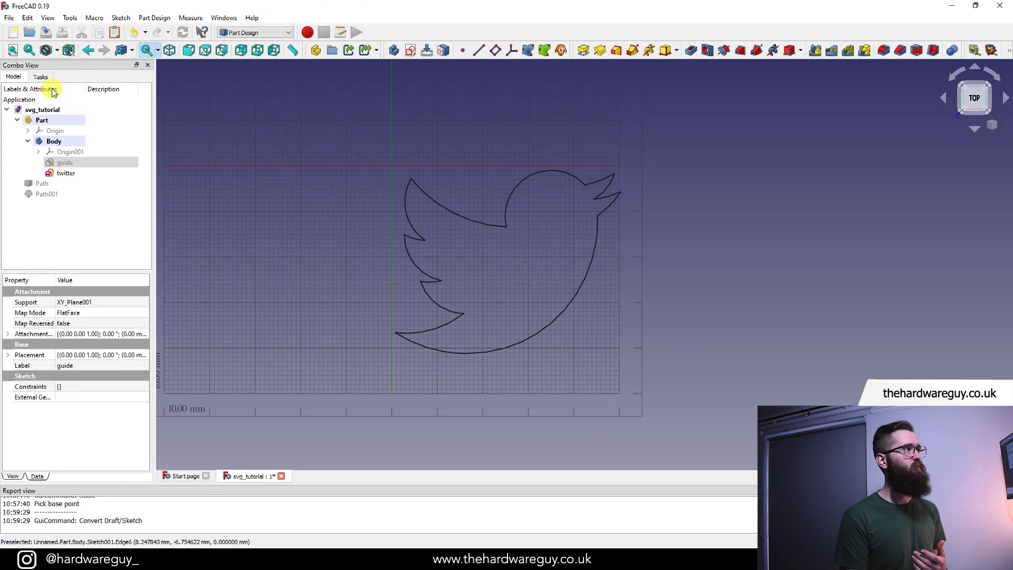
Step: Pad the twitter sketch with a length of 10 mm
left_click(95, 180)
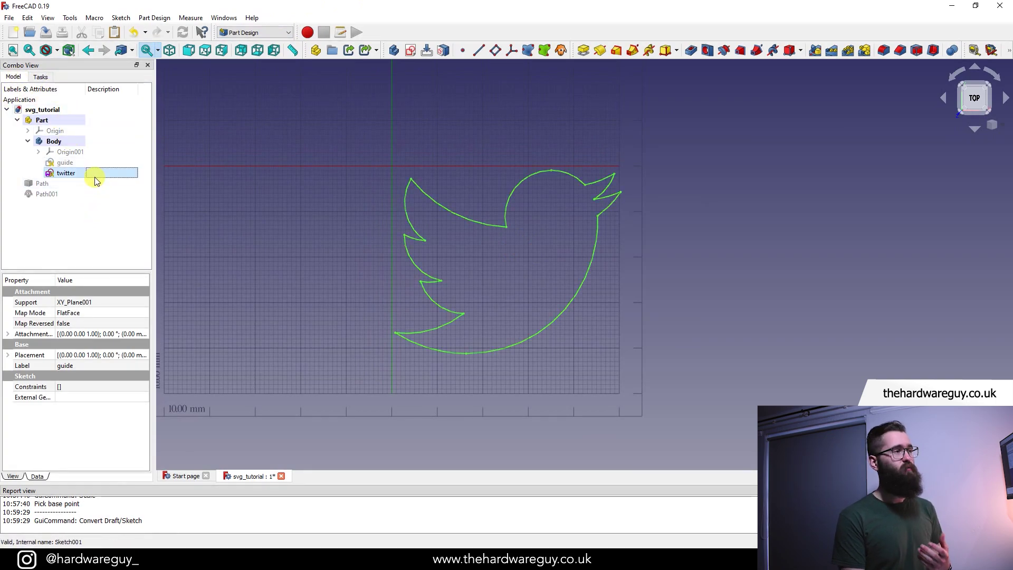
left_click(583, 51)
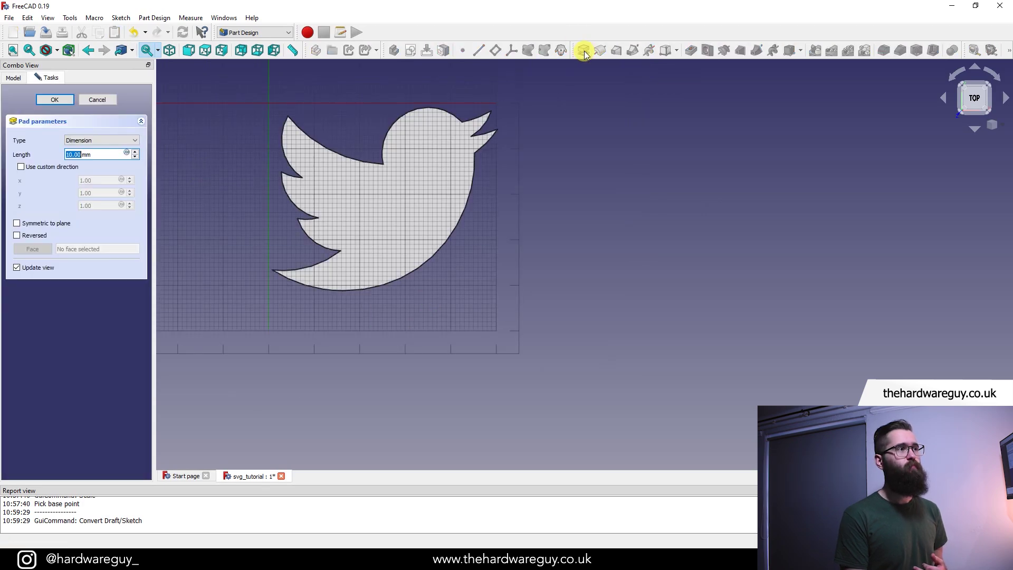
middle_click_drag(558, 266, 664, 413)
scroll(661, 329, "up", 3)
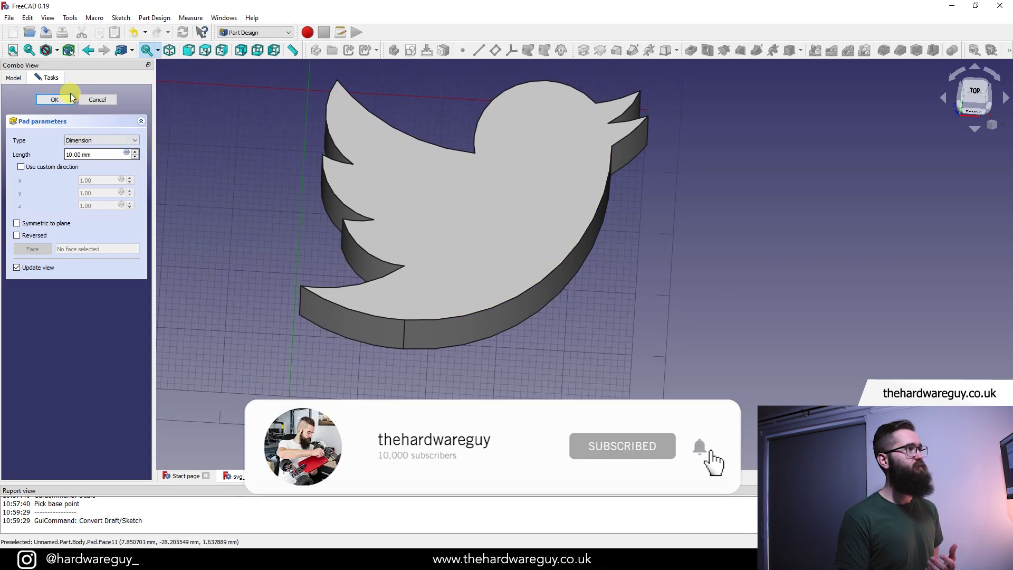
left_click(54, 99)
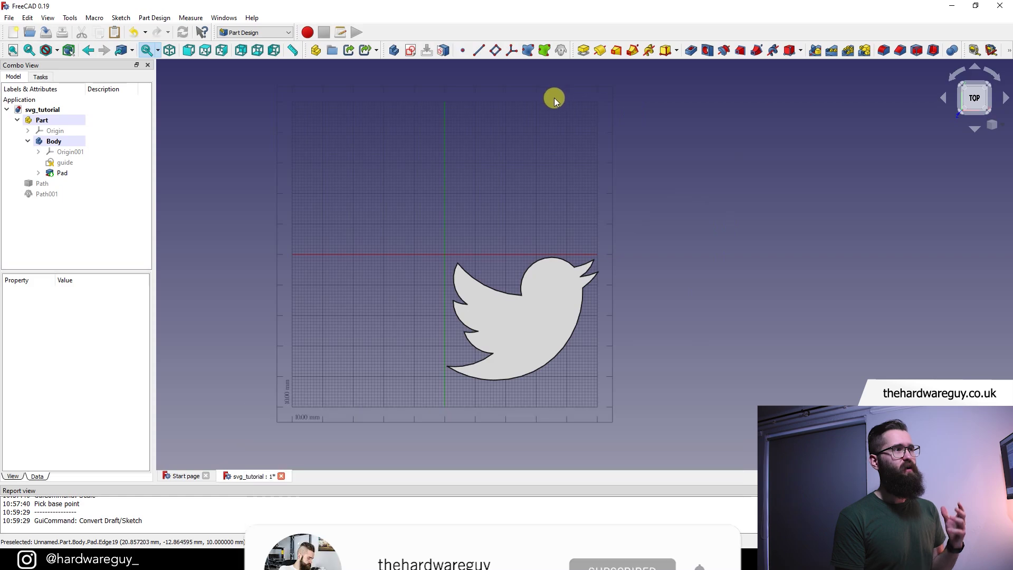
Step: Switch to the Draft workbench and turn off the Draft grid
left_click(254, 34)
left_click(242, 67)
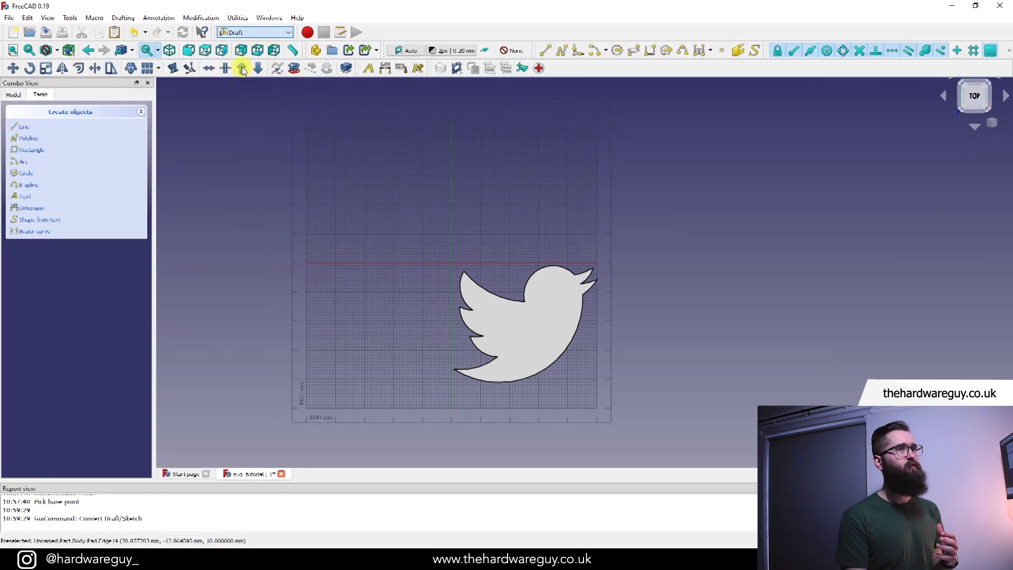
left_click(1008, 55)
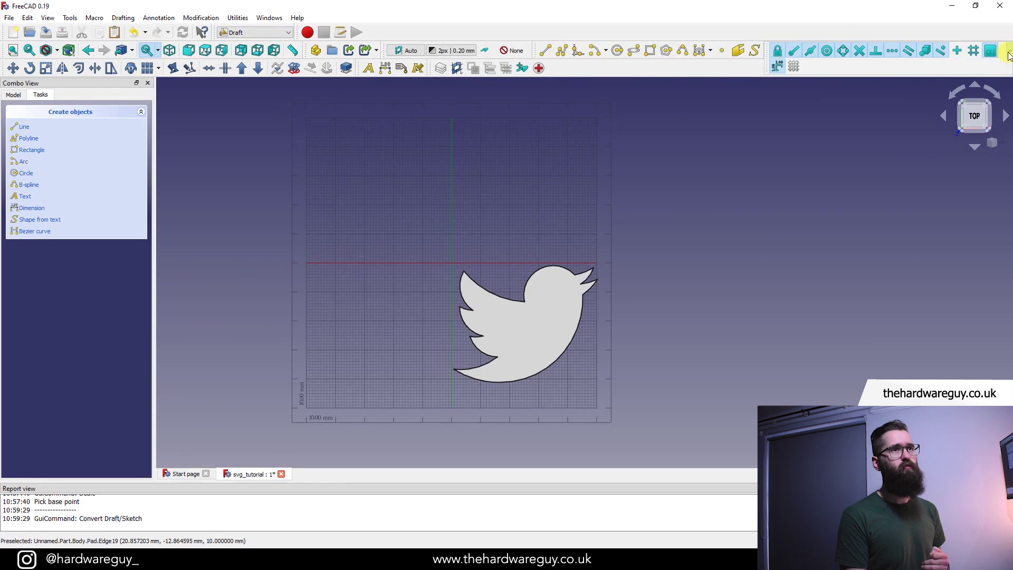
left_click(793, 68)
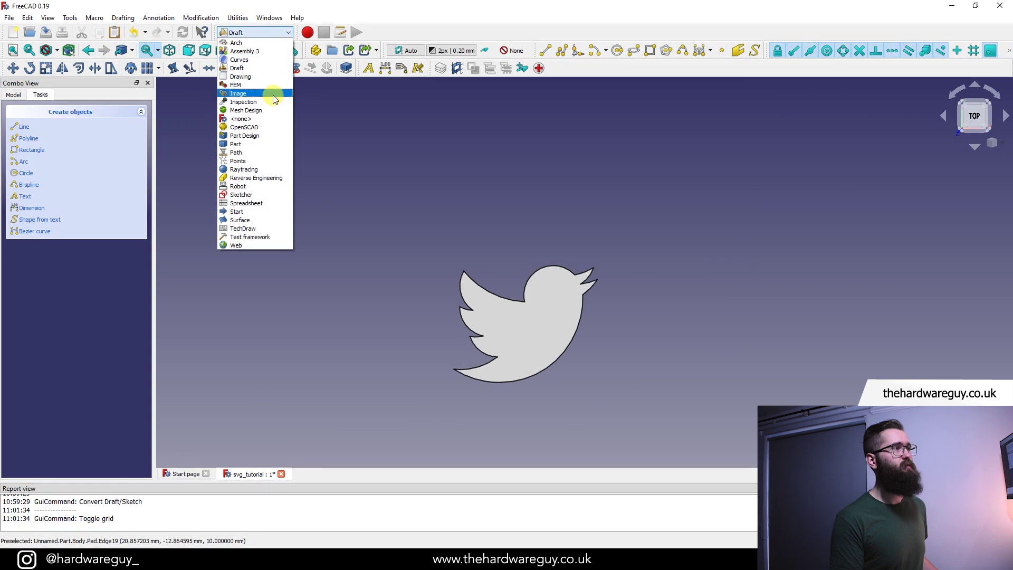
Step: Return to the Part Design workbench
left_click(268, 135)
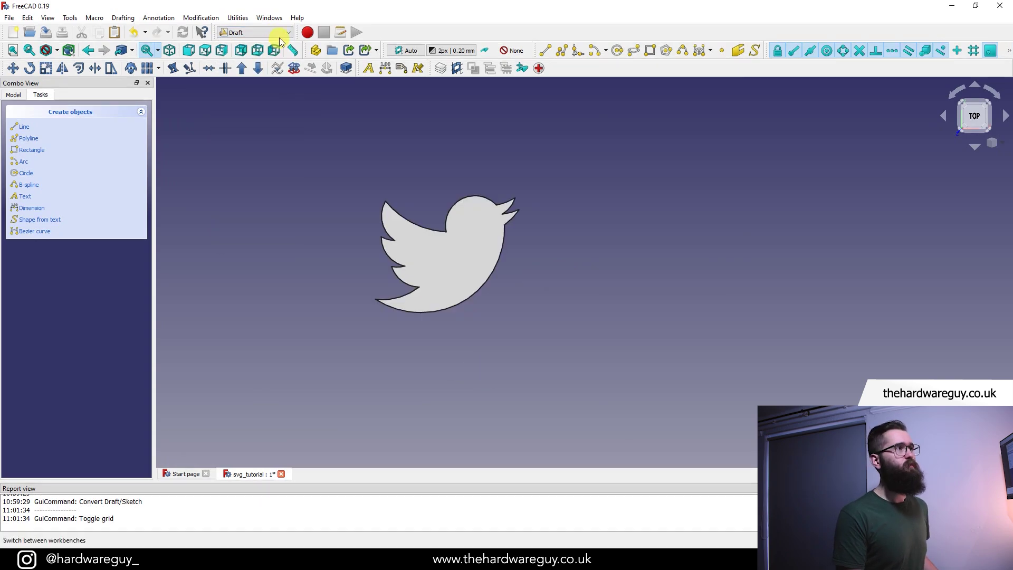
left_click(280, 33)
left_click(264, 134)
scroll(601, 189, "down", 4)
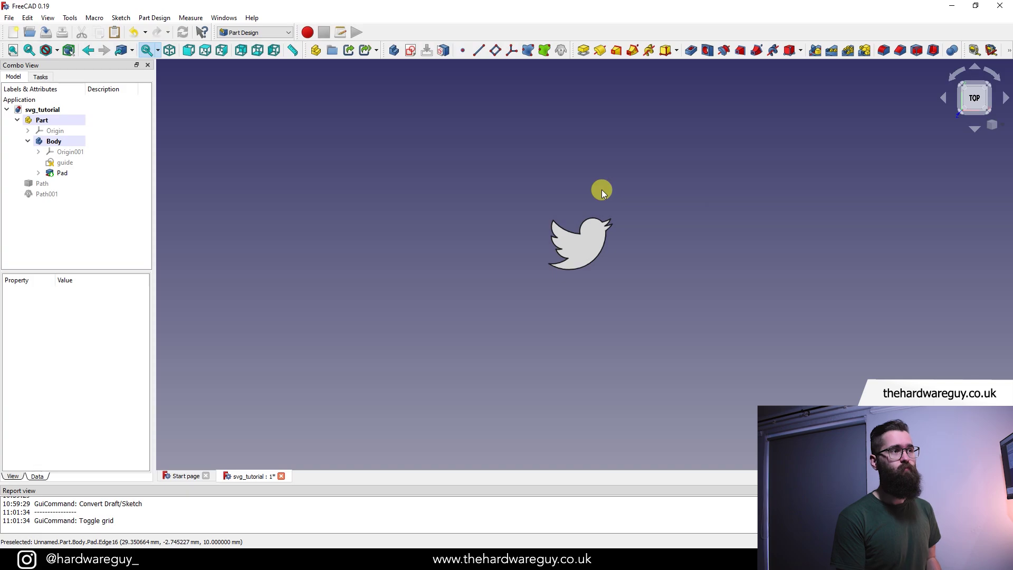
Step: Pan, zoom to fit and tilt the view so the padded bird's thickness shows
middle_click_drag(629, 327, 642, 262)
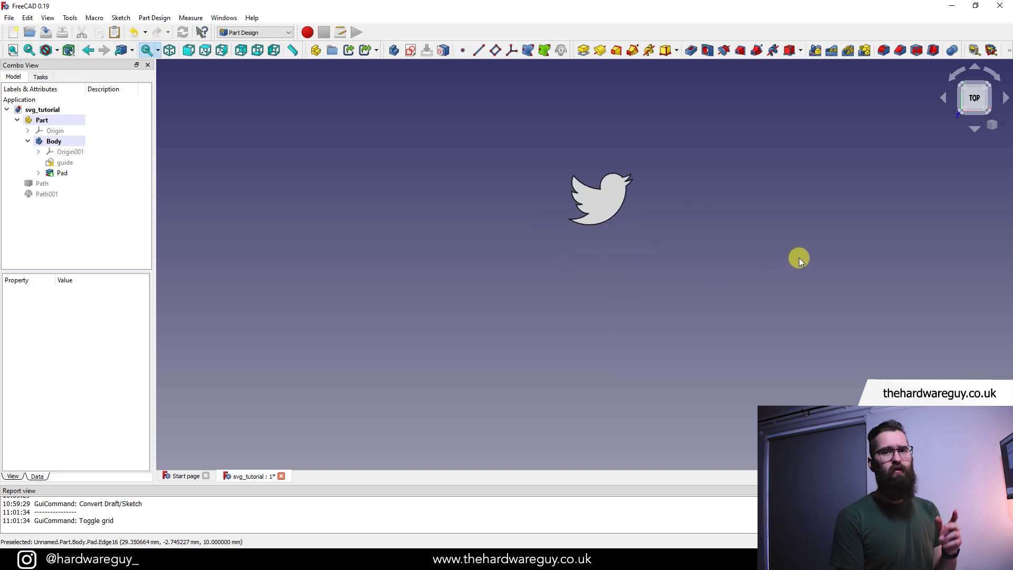
middle_click_drag(799, 258, 265, 260)
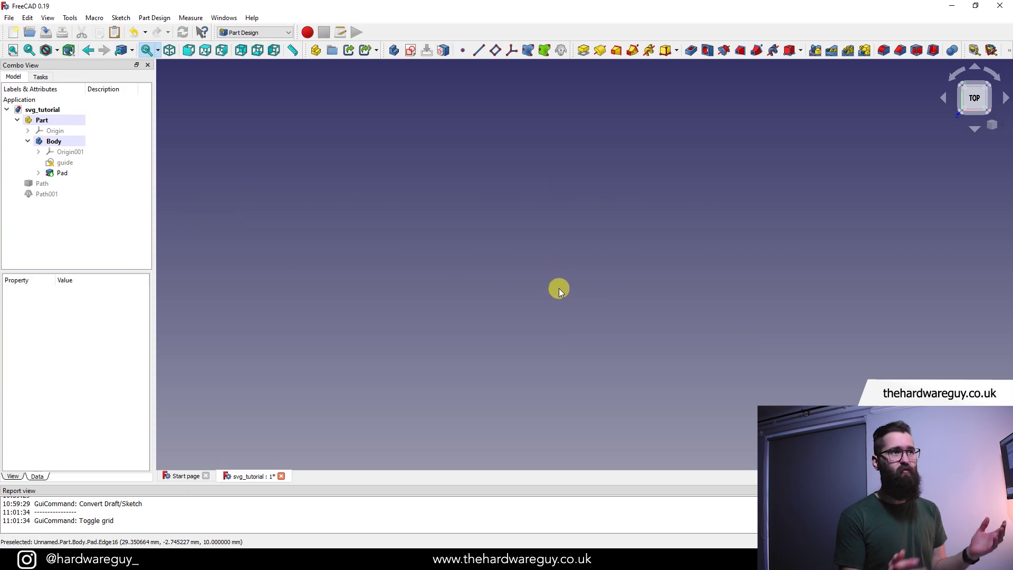
left_click(1003, 128)
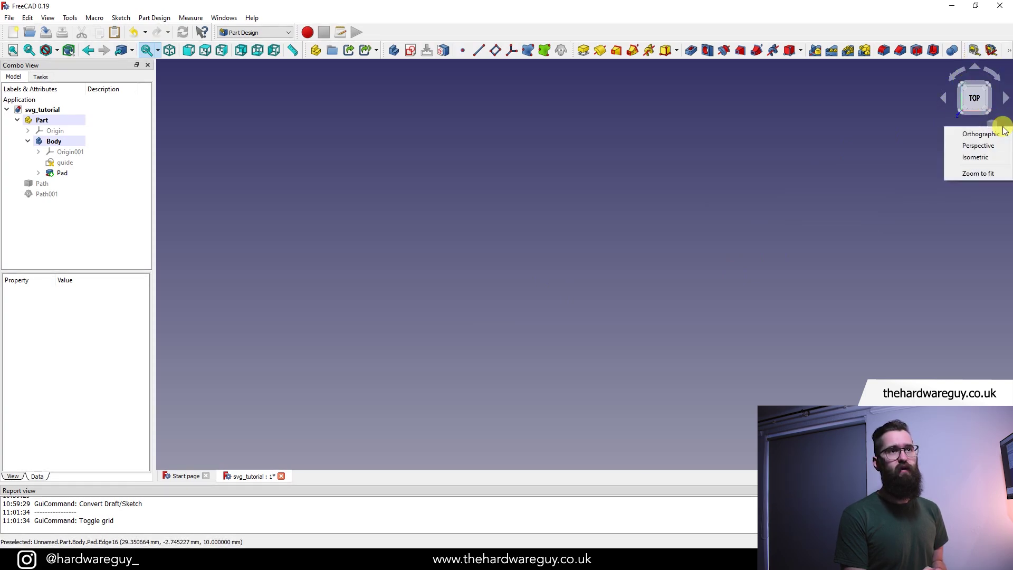
left_click(985, 177)
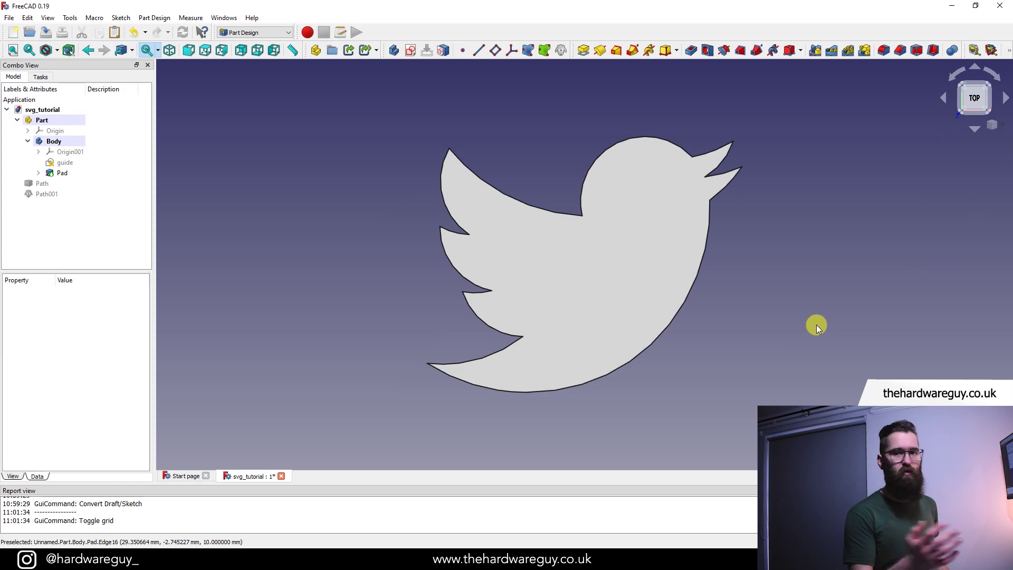
middle_click_drag(841, 330, 837, 189)
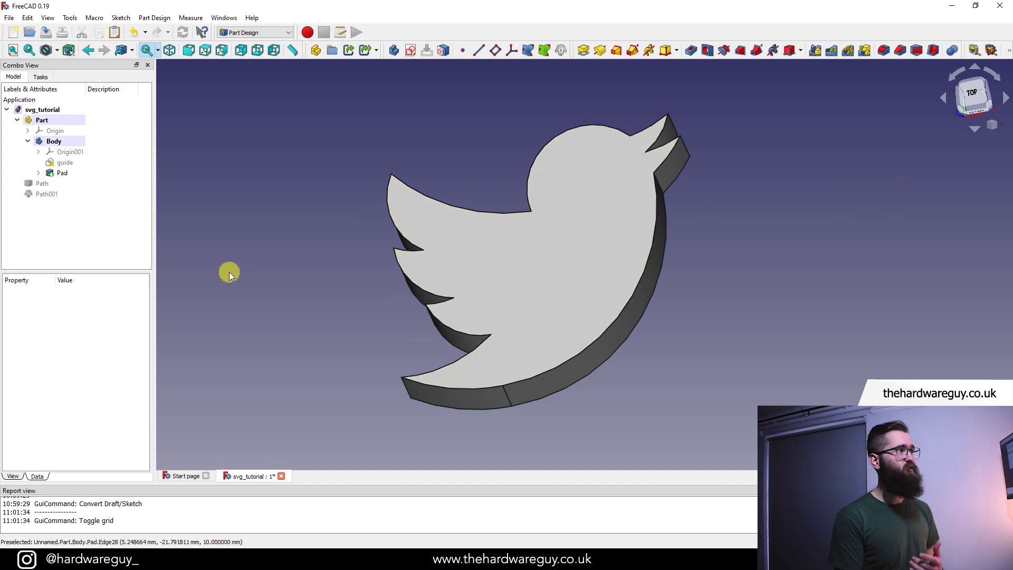
Step: Open the twitter sketch under Pad and nudge two beak points slightly
left_click(39, 173)
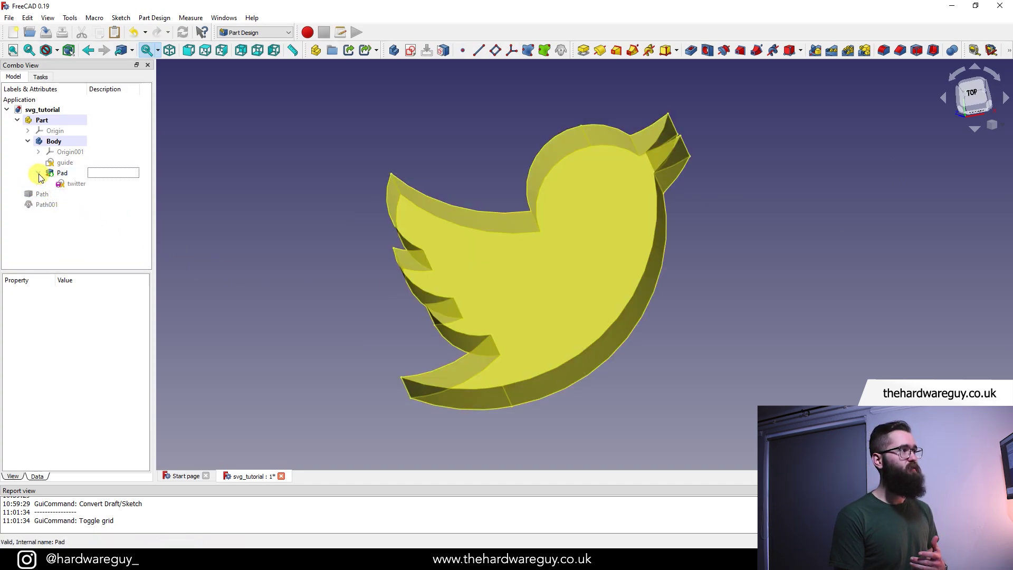
double_click(76, 184)
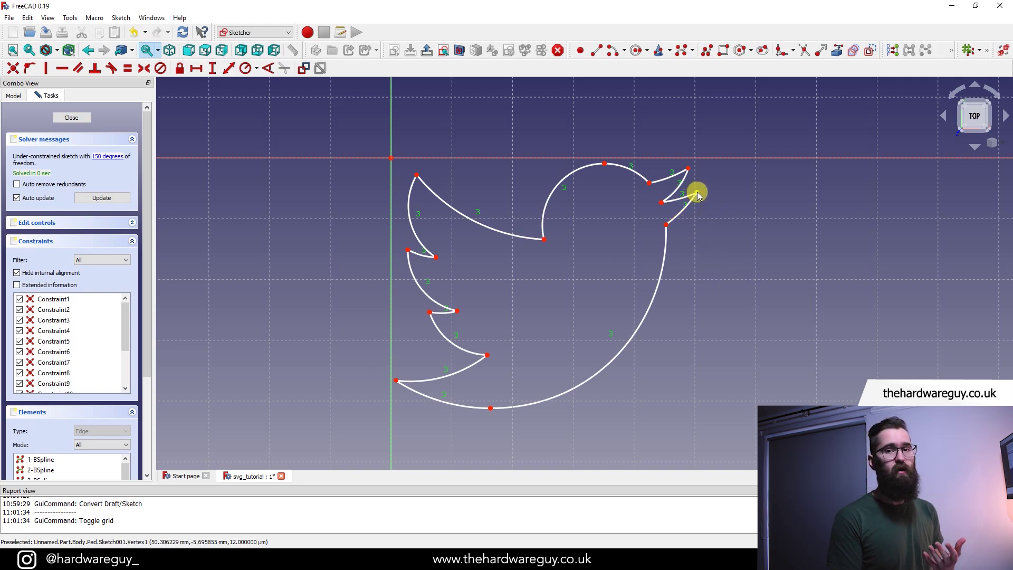
mouse_move(694, 197)
left_mouse_down()
mouse_move(705, 205)
mouse_move(694, 193)
left_mouse_up()
mouse_move(544, 239)
left_mouse_down()
mouse_move(525, 224)
mouse_move(536, 233)
left_mouse_up()
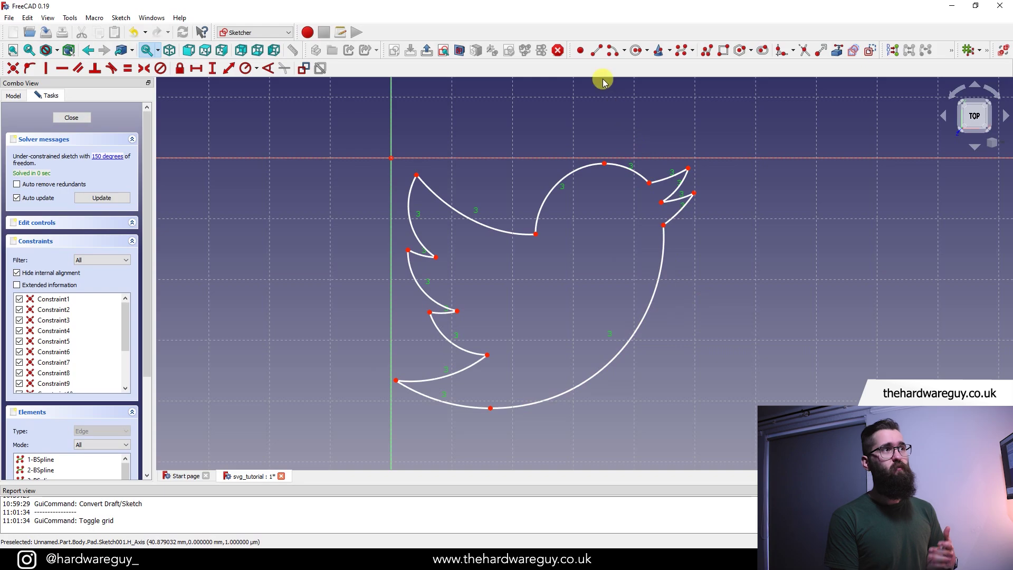
Step: Draw a trial triangle from the beak point, then undo its lines
left_click(596, 54)
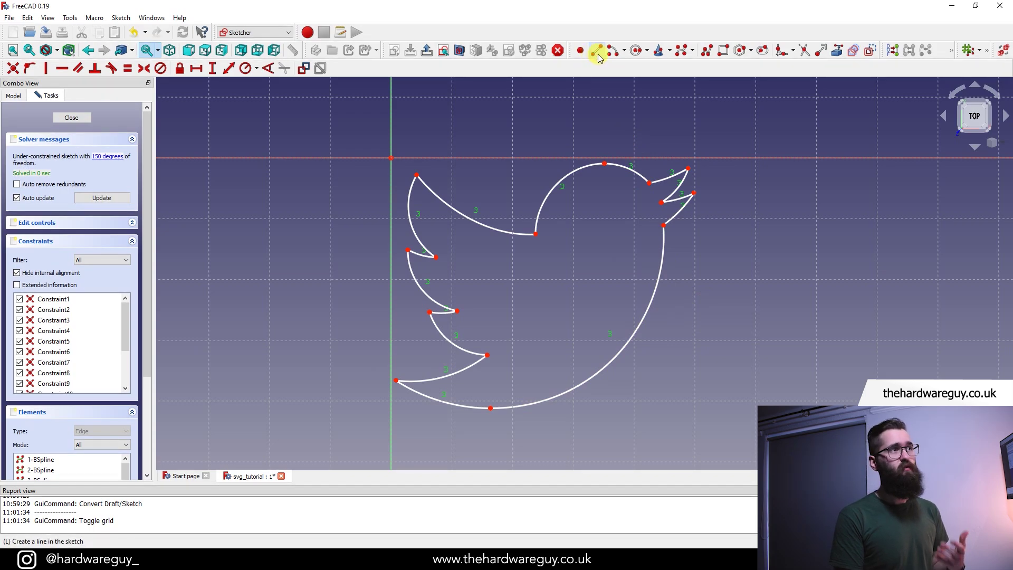
left_click(664, 226)
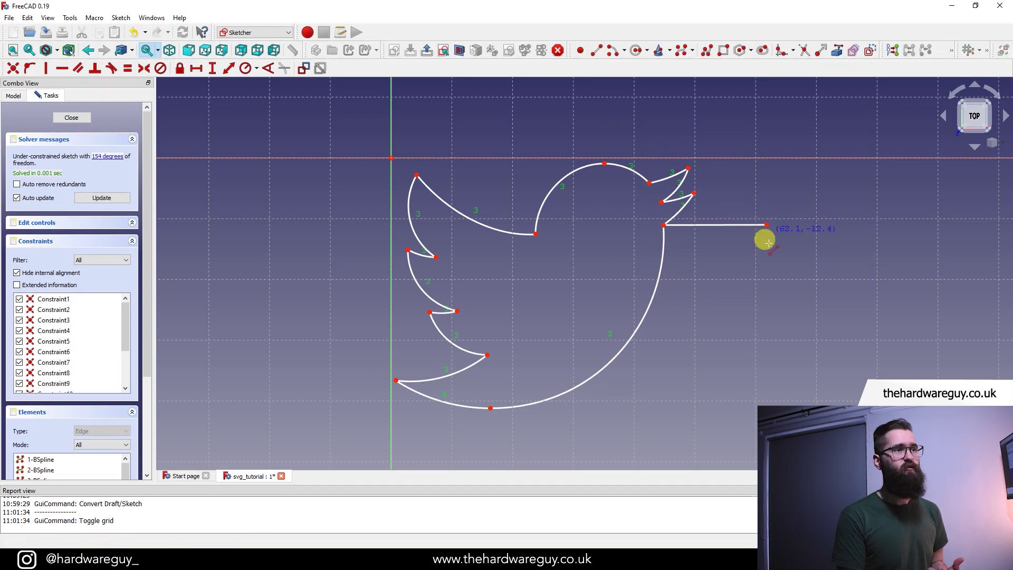
left_click(766, 225)
left_click(767, 225)
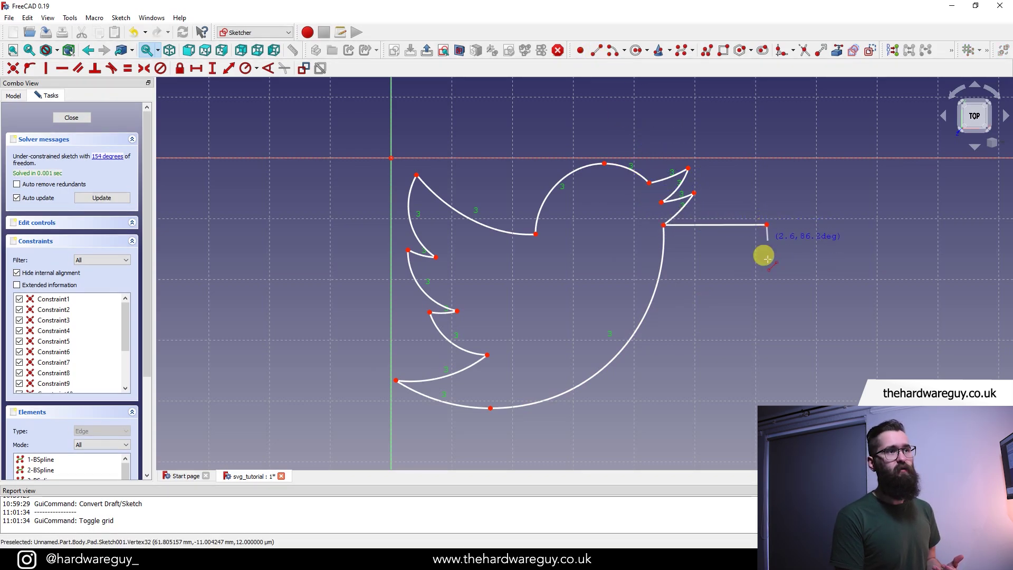
left_click(769, 313)
left_click(769, 314)
left_click(664, 226)
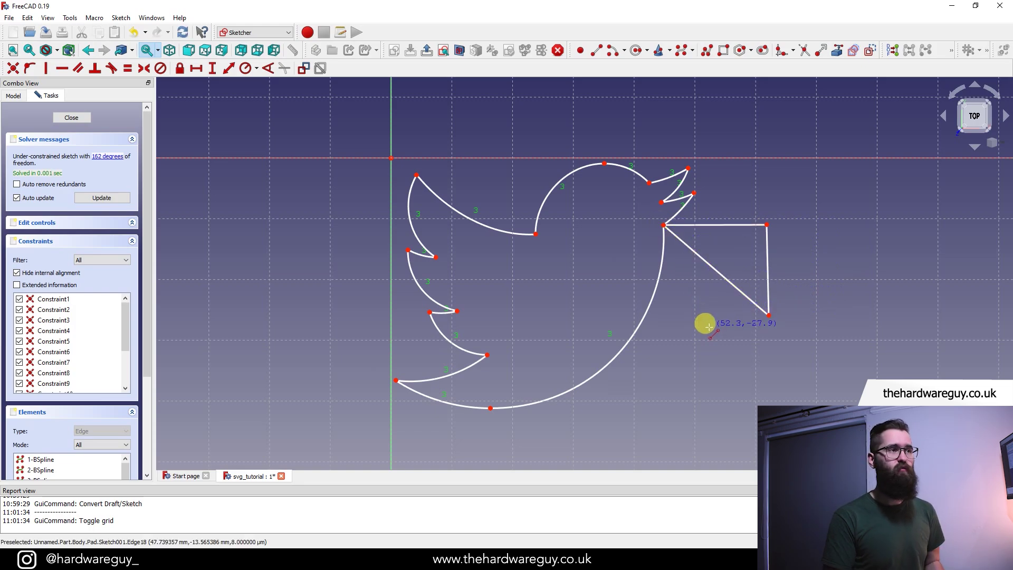
key("ctrl+z")
key("ctrl+z")
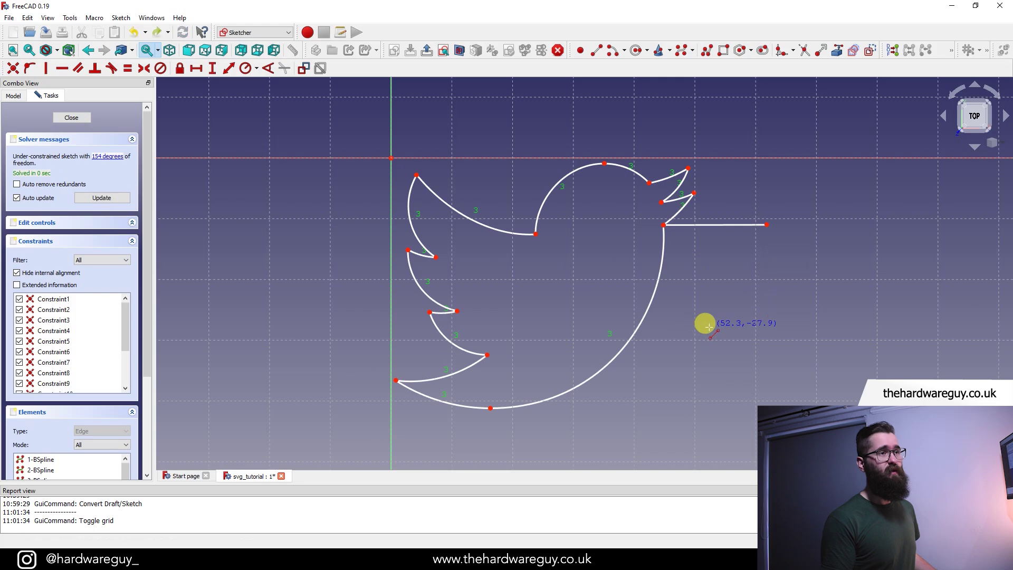
key("ctrl+z")
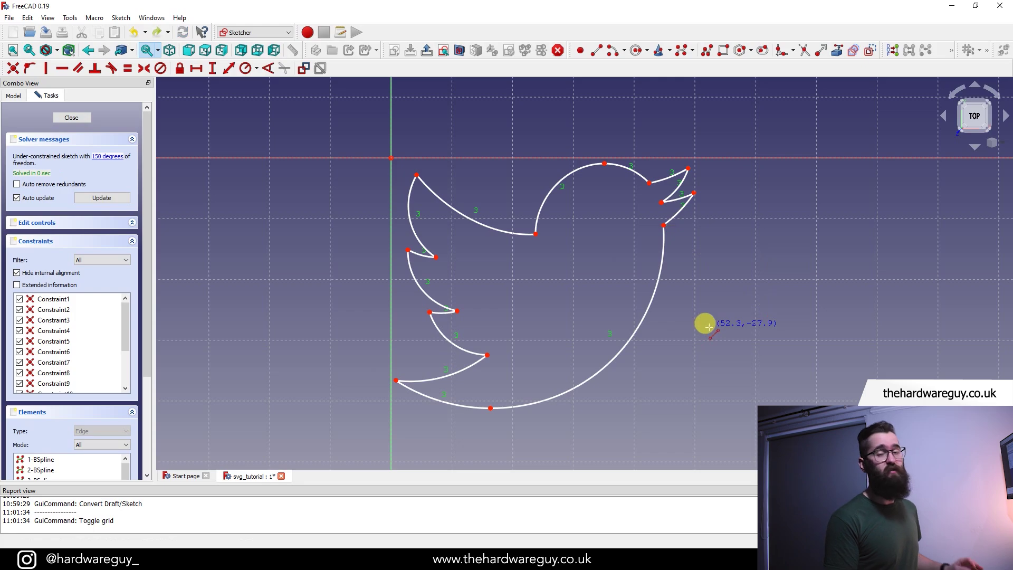
Step: Close the twitter sketch to return to the padded bird
left_click(71, 117)
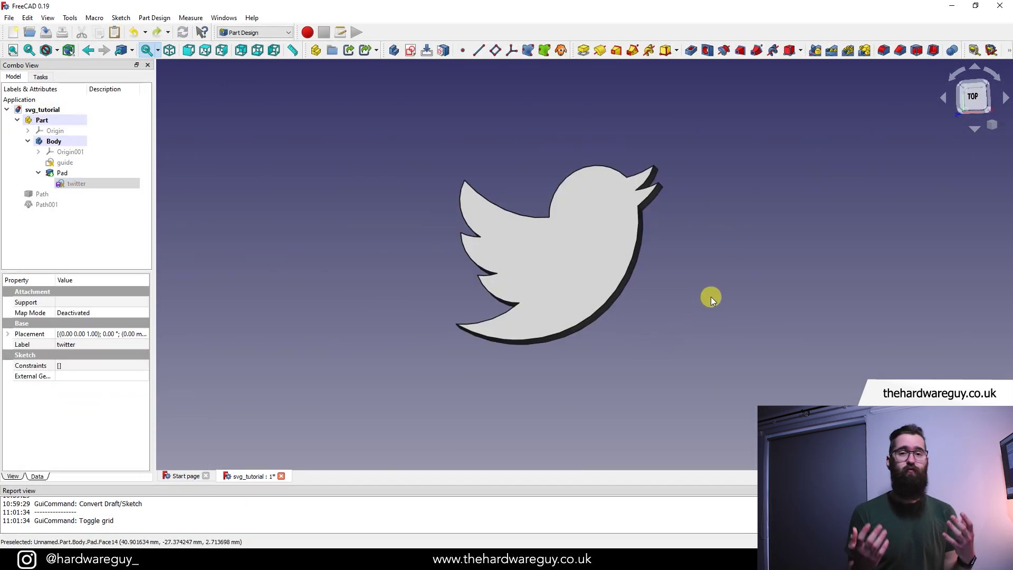